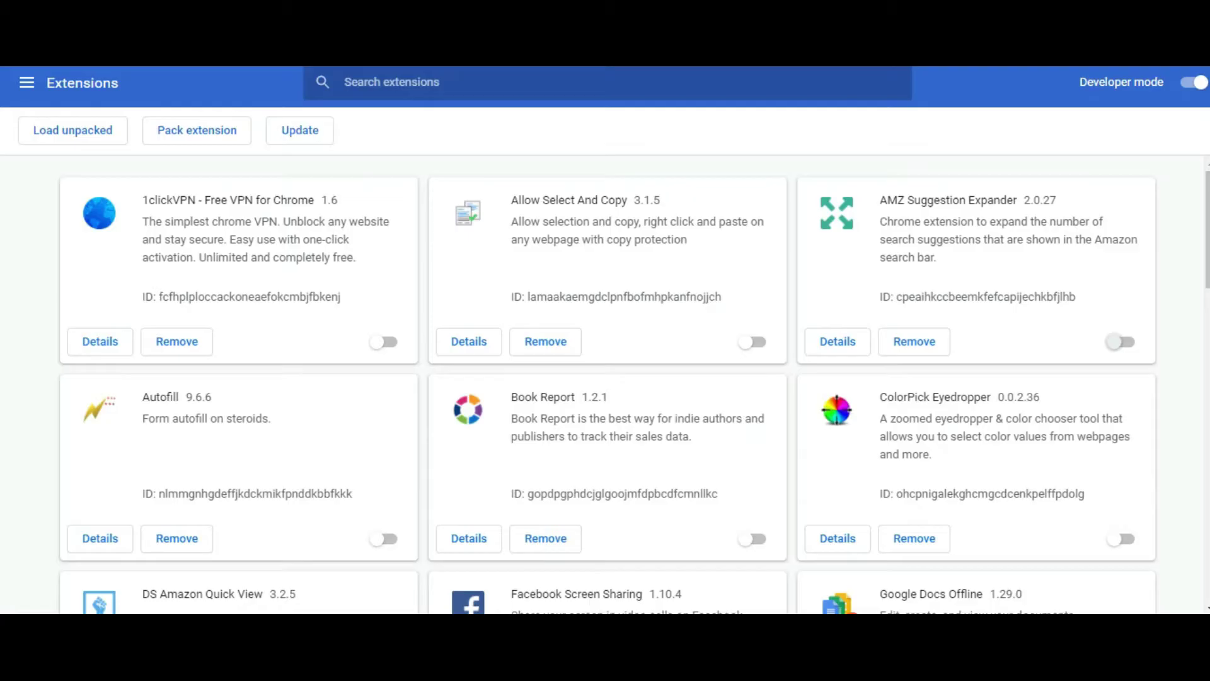
Look through the installed Chrome extensions for the Amazon research tools
scroll(281, 283, down, 4)
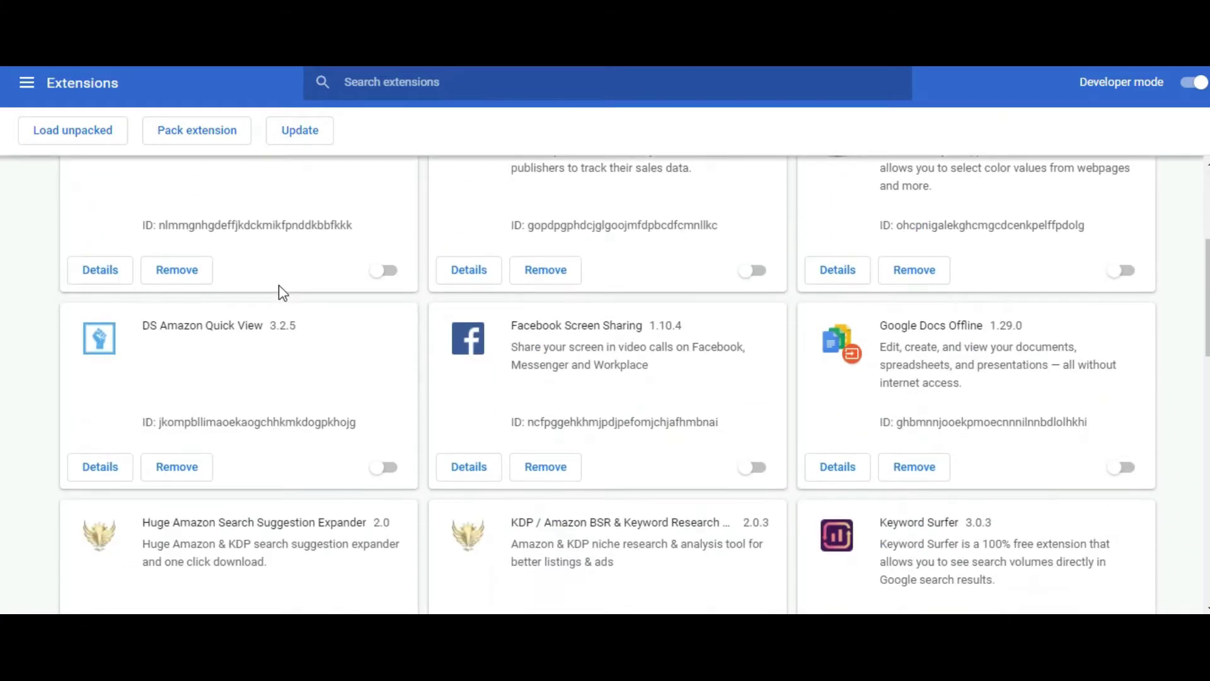
scroll(281, 285, down, 3)
scroll(283, 242, up, 1)
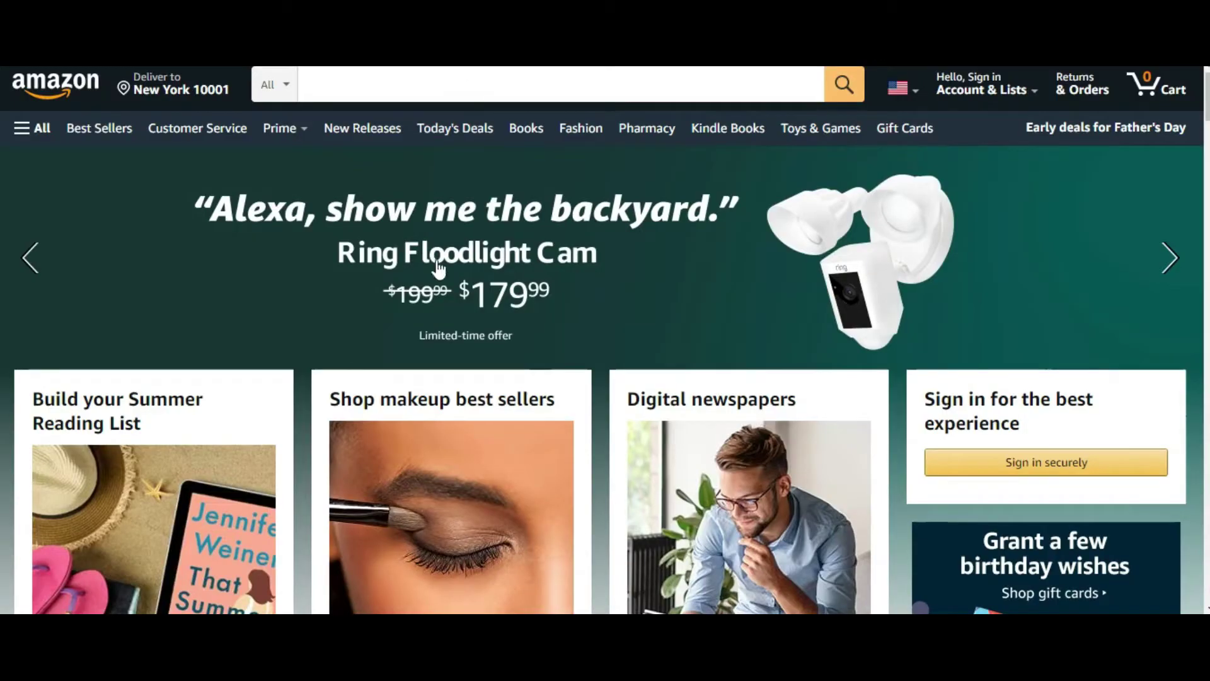
Search Amazon for the suggested phrase "lined journal for women"
click(404, 78)
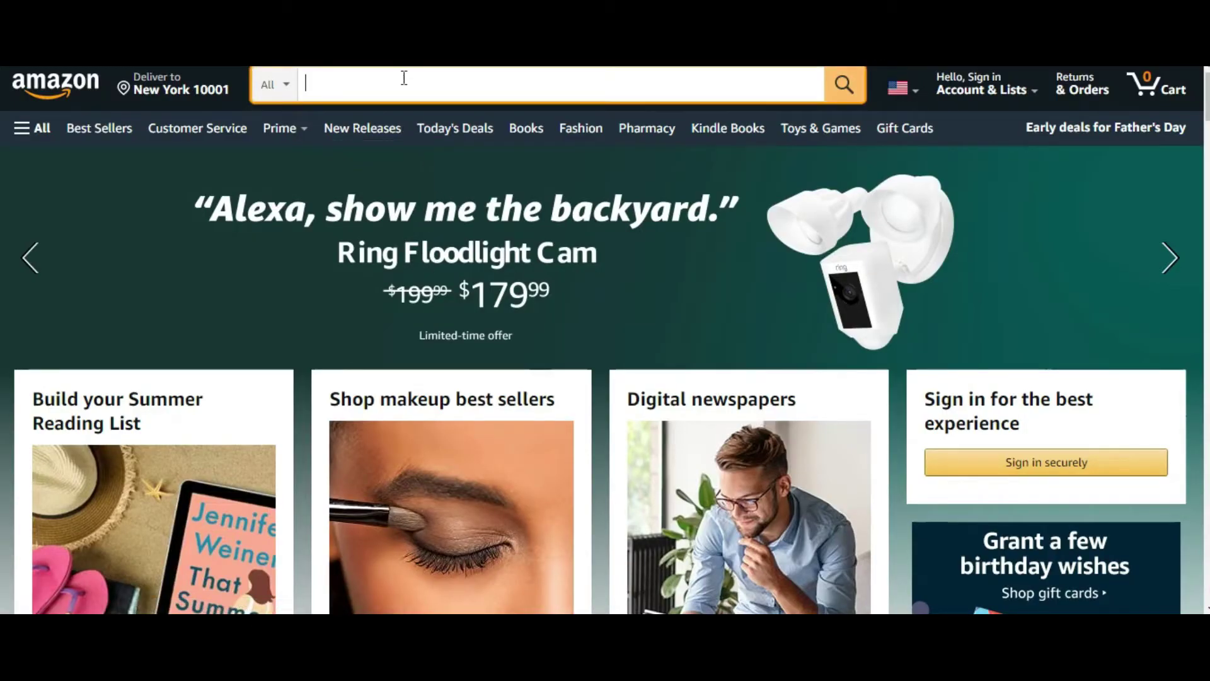
text(lined)
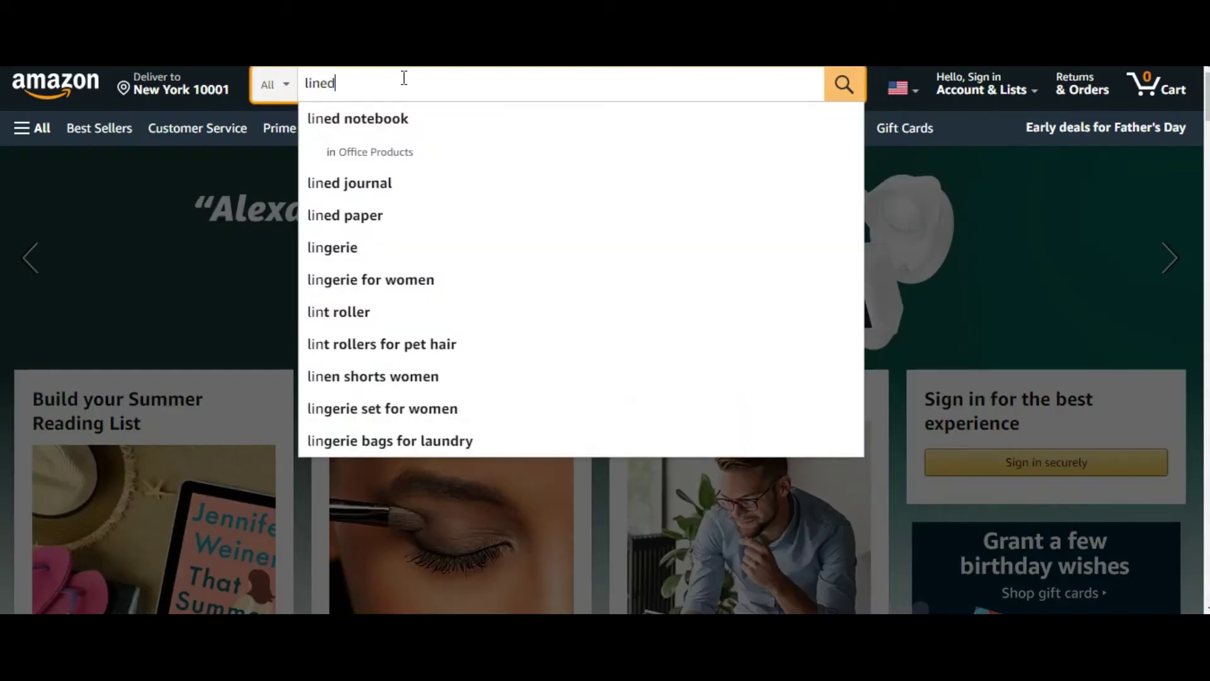
key(Down)
key(Down)
key(Down)
key(Down)
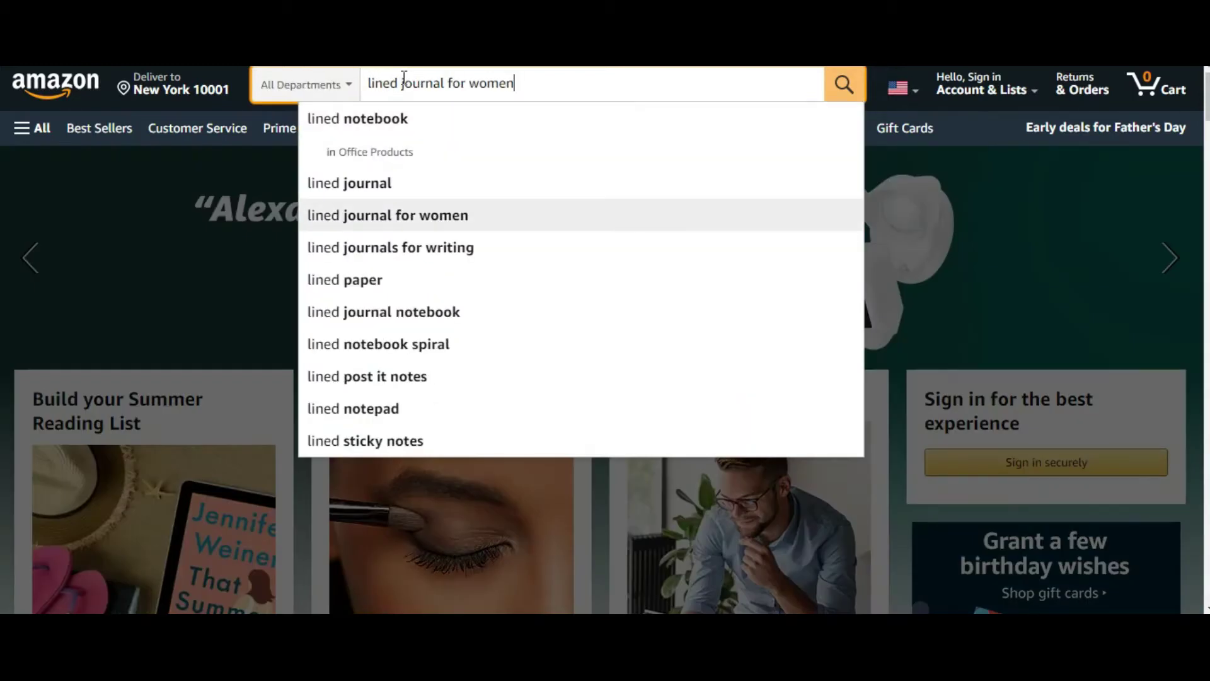
key(Return)
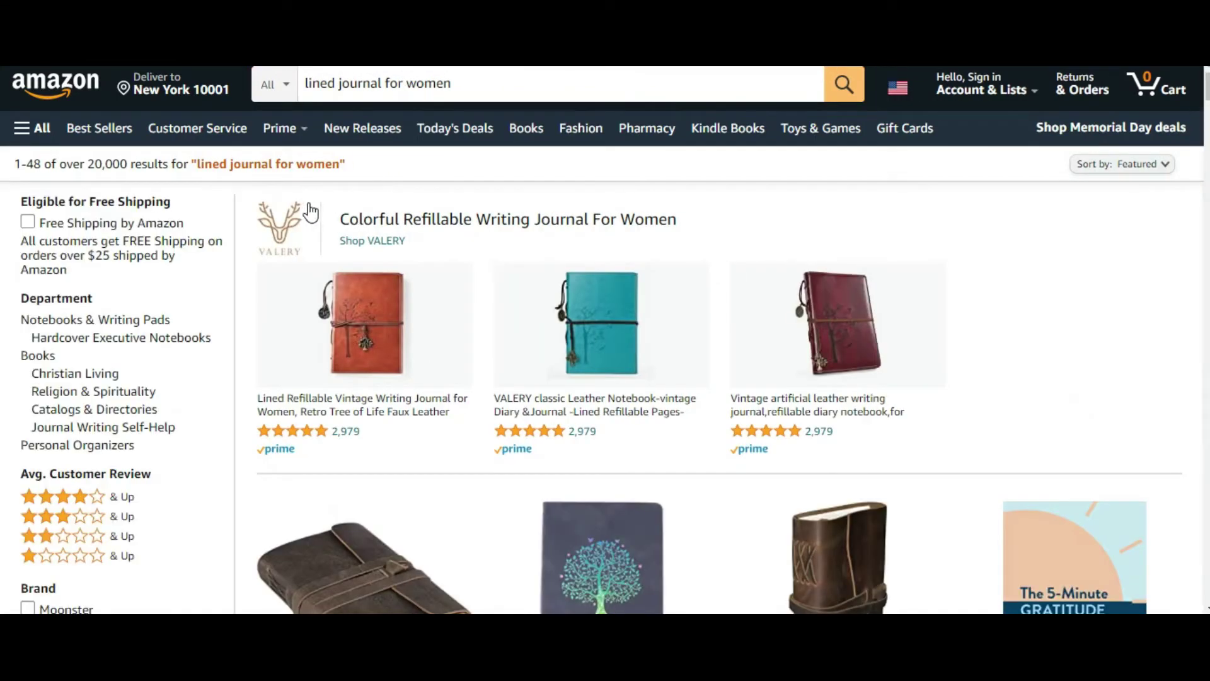
Restrict the "lined journal for women" search to the Books department and run it again
scroll(309, 208, down, 4)
scroll(377, 208, down, 10)
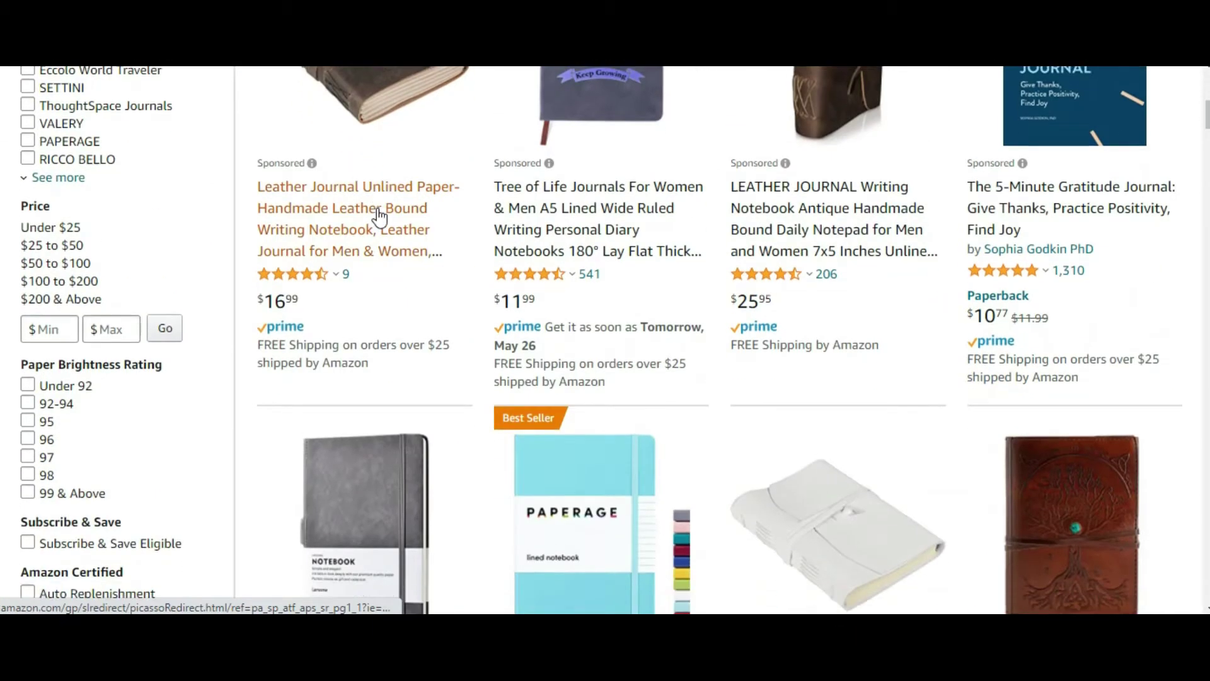
scroll(380, 218, up, 15)
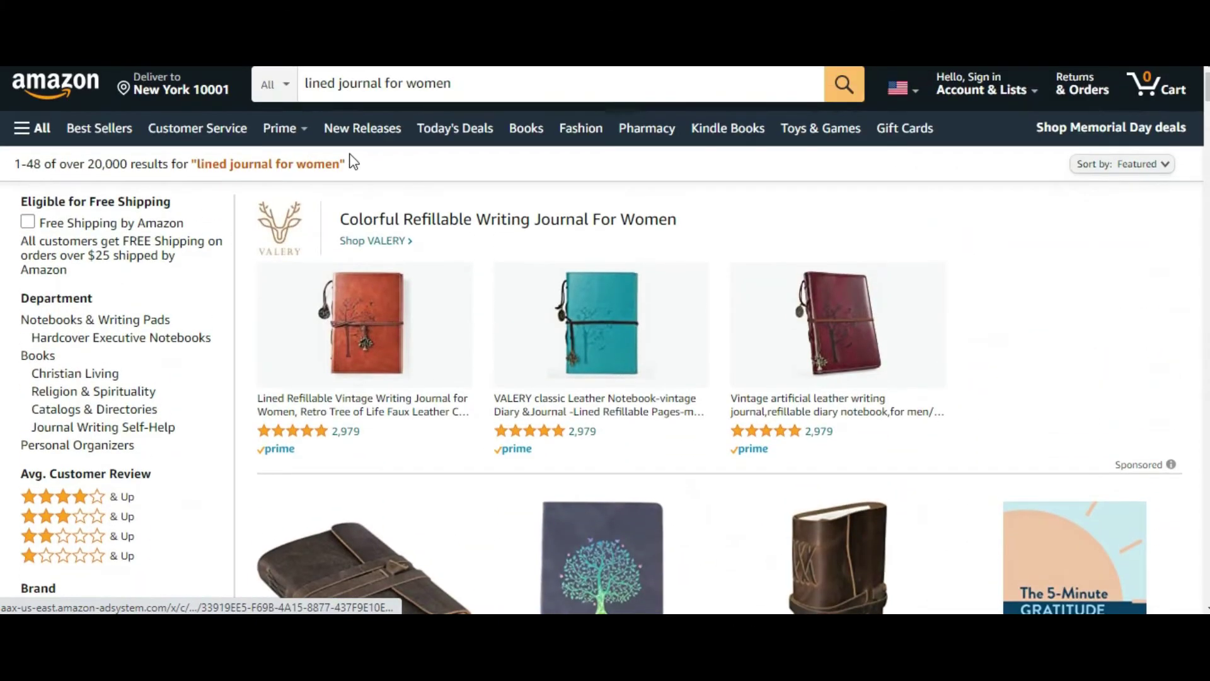
click(274, 83)
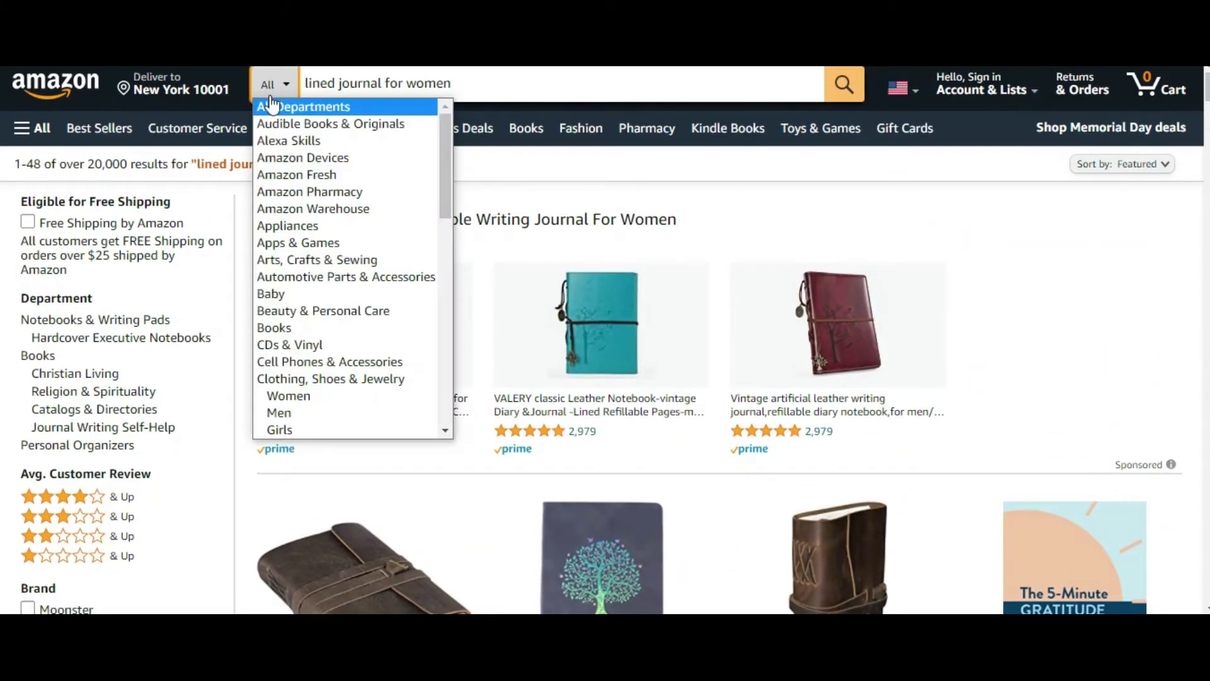
click(340, 327)
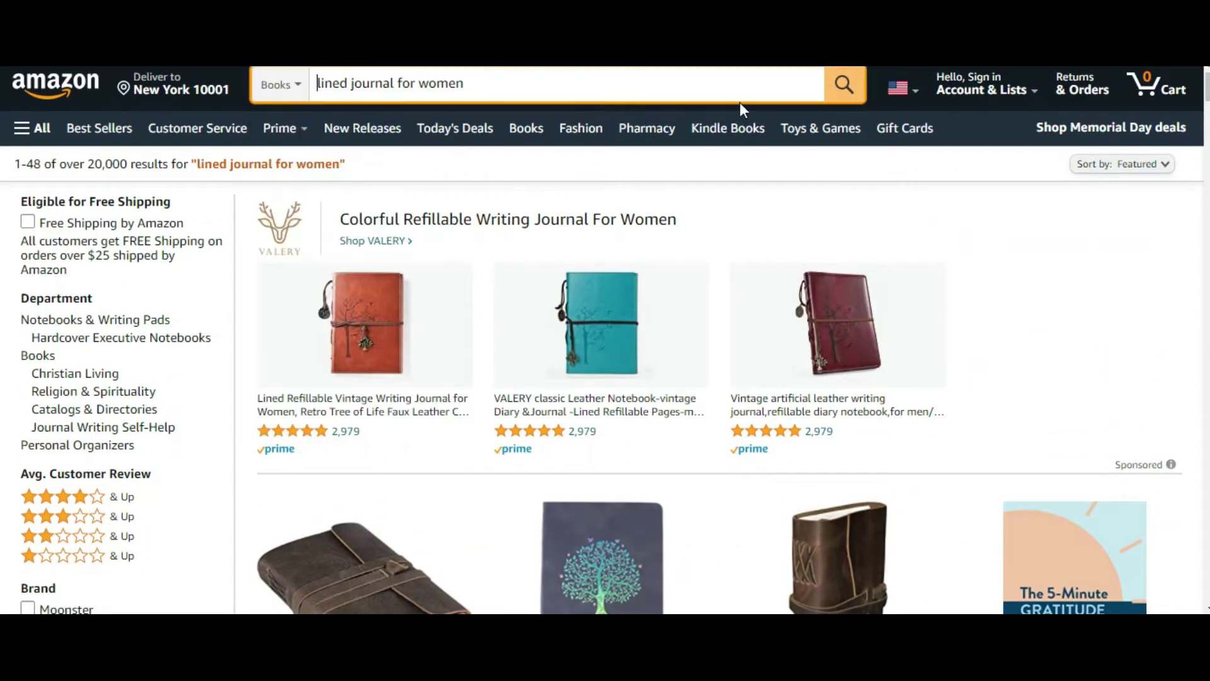
click(865, 90)
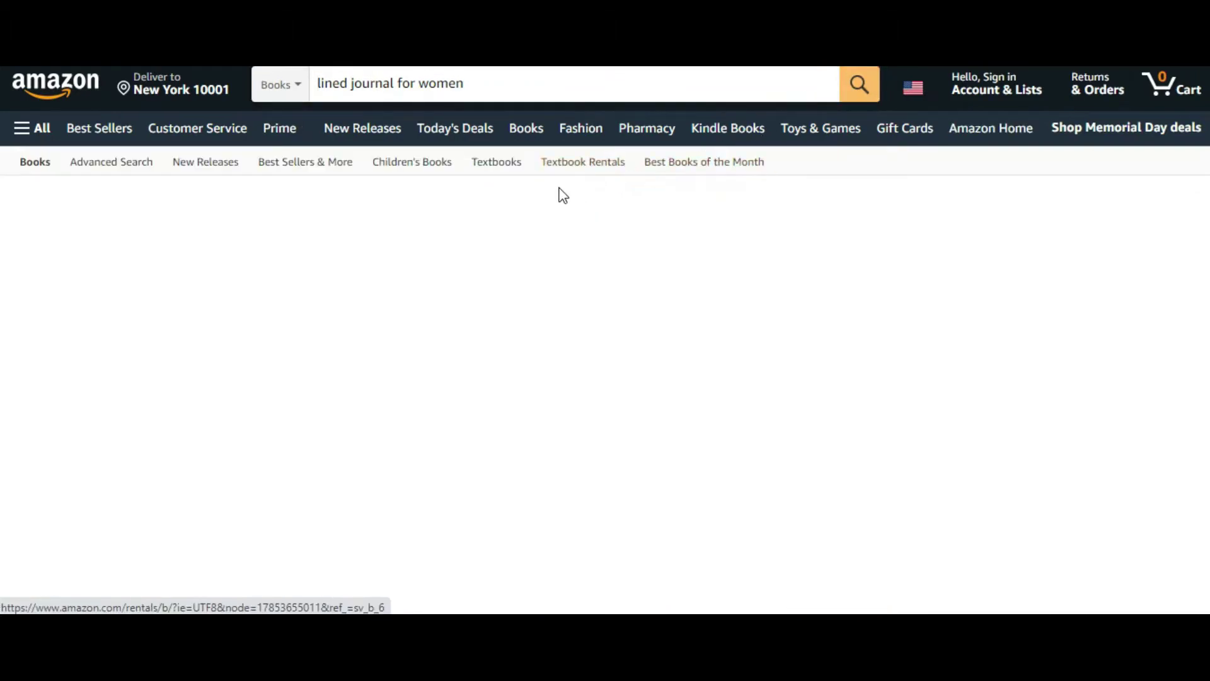
Browse the Books results for lined journals, examining the titles, formats, prices and ratings
scroll(504, 255, down, 2)
scroll(504, 255, down, 5)
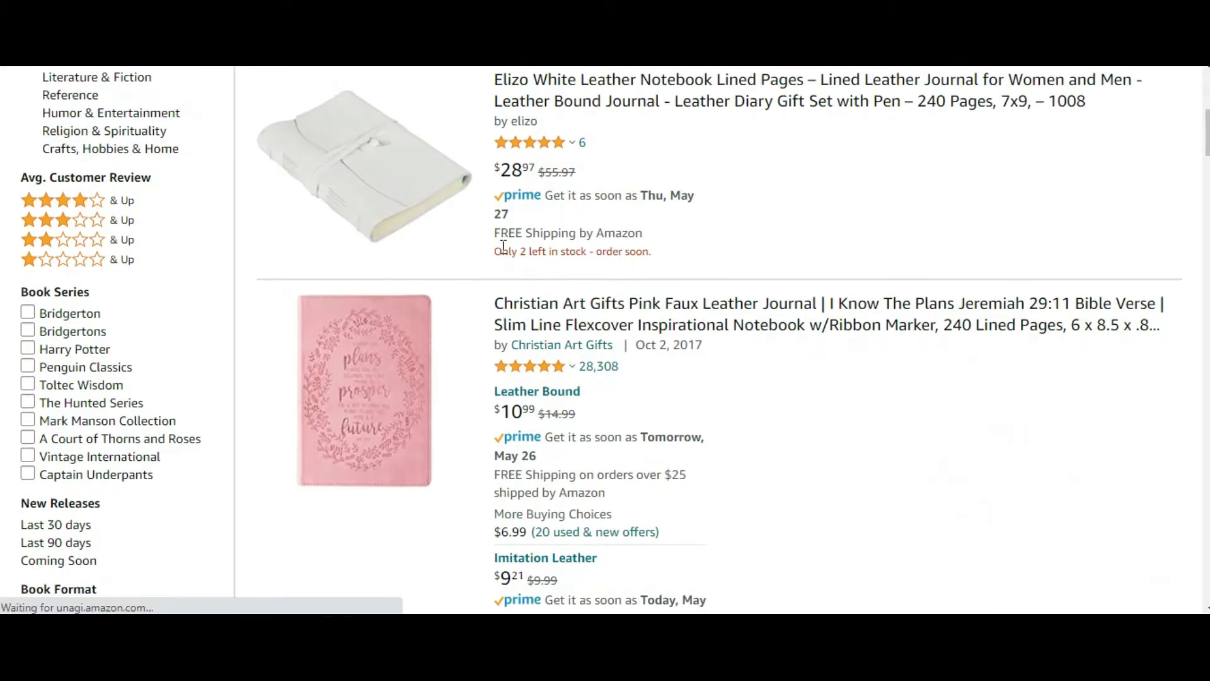
scroll(503, 246, down, 5)
scroll(503, 246, down, 5)
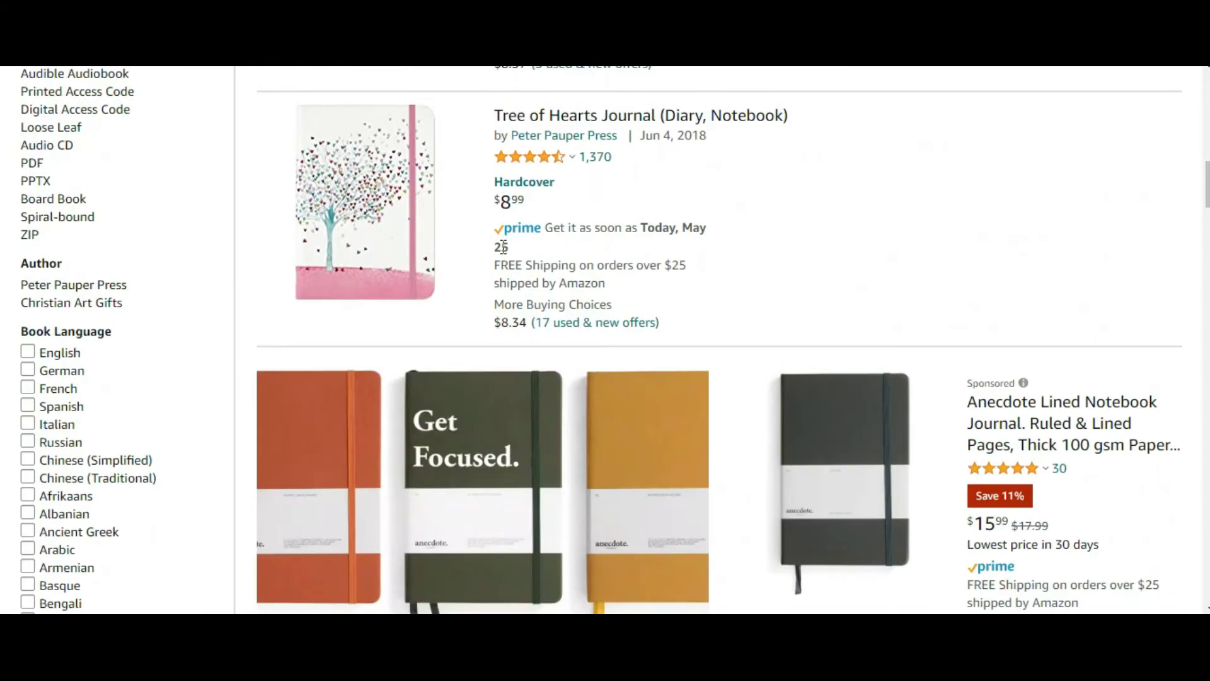
scroll(502, 247, down, 14)
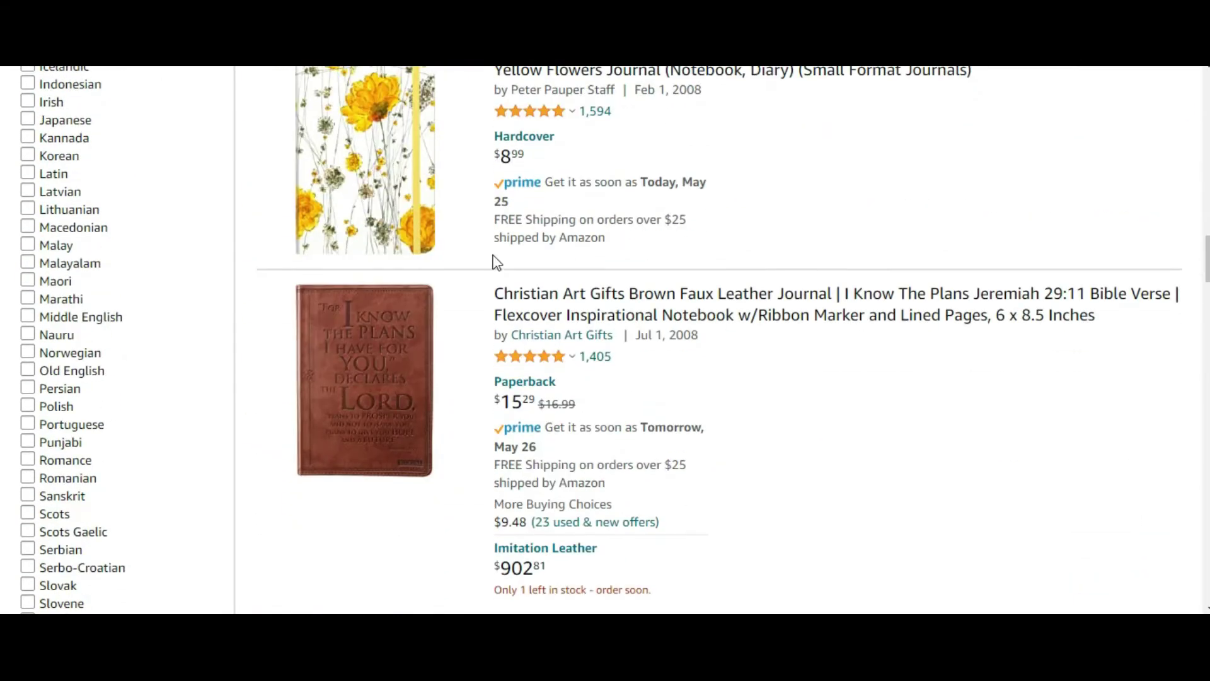
scroll(486, 262, up, 1)
scroll(488, 265, down, 12)
scroll(491, 265, down, 19)
scroll(491, 265, down, 16)
scroll(491, 266, up, 20)
scroll(491, 265, up, 6)
scroll(490, 263, down, 10)
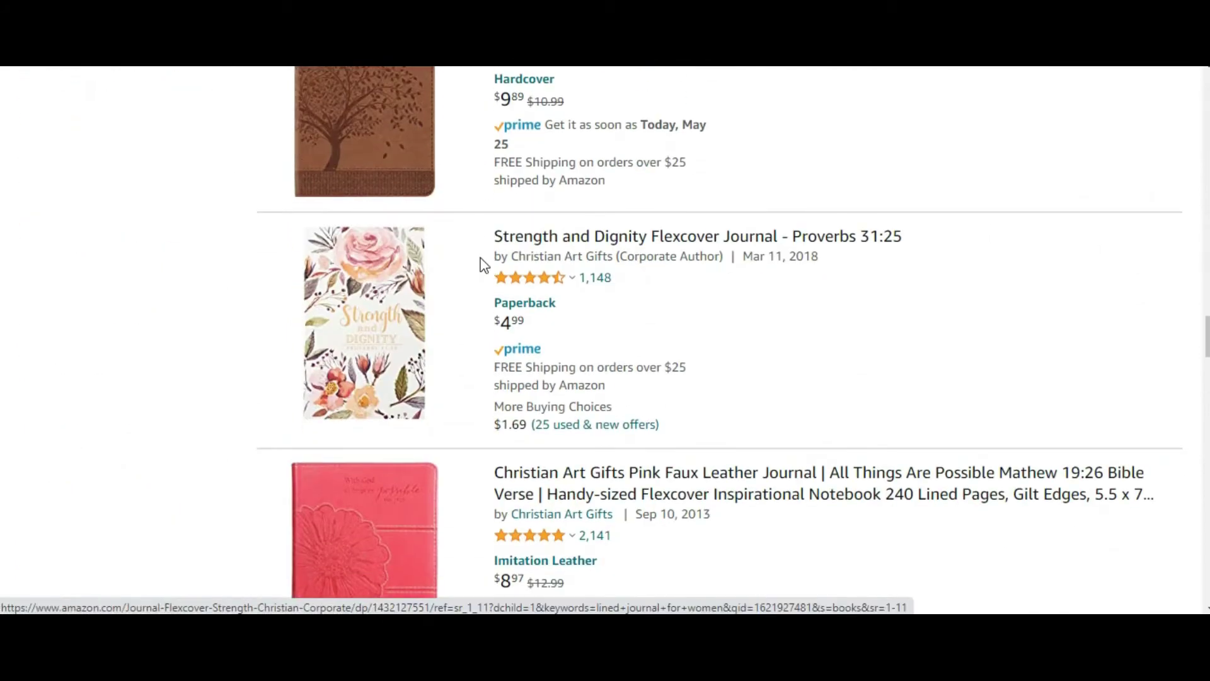
scroll(523, 259, up, 2)
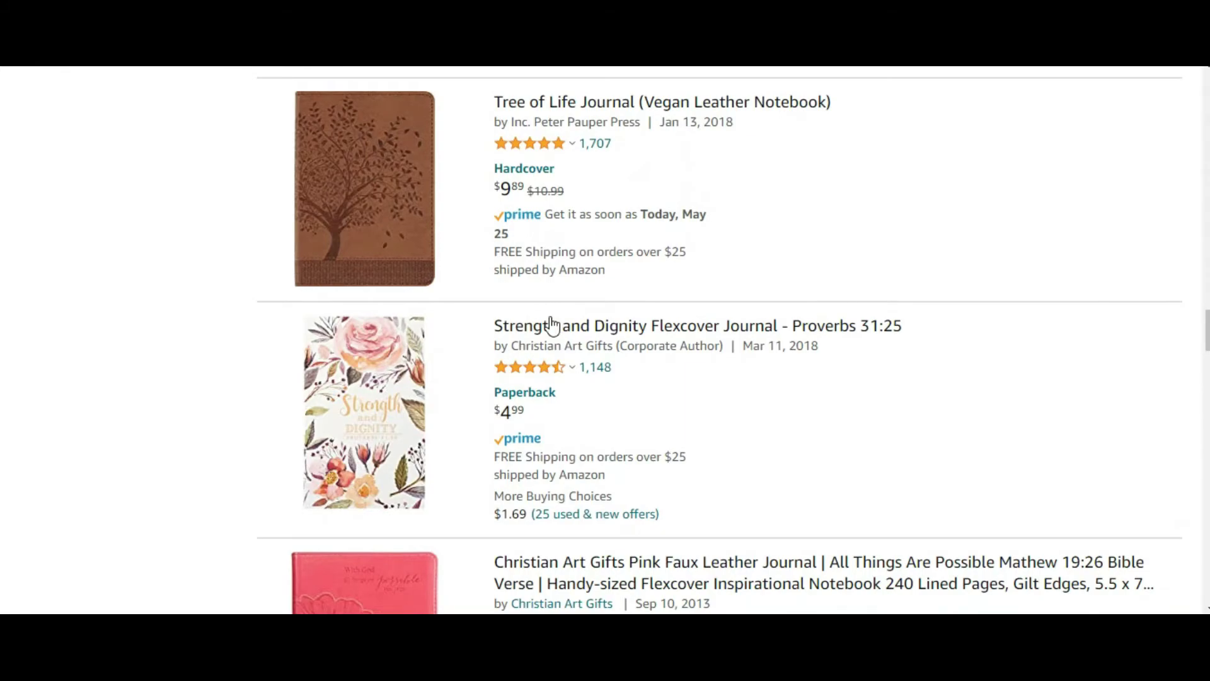
scroll(479, 284, up, 15)
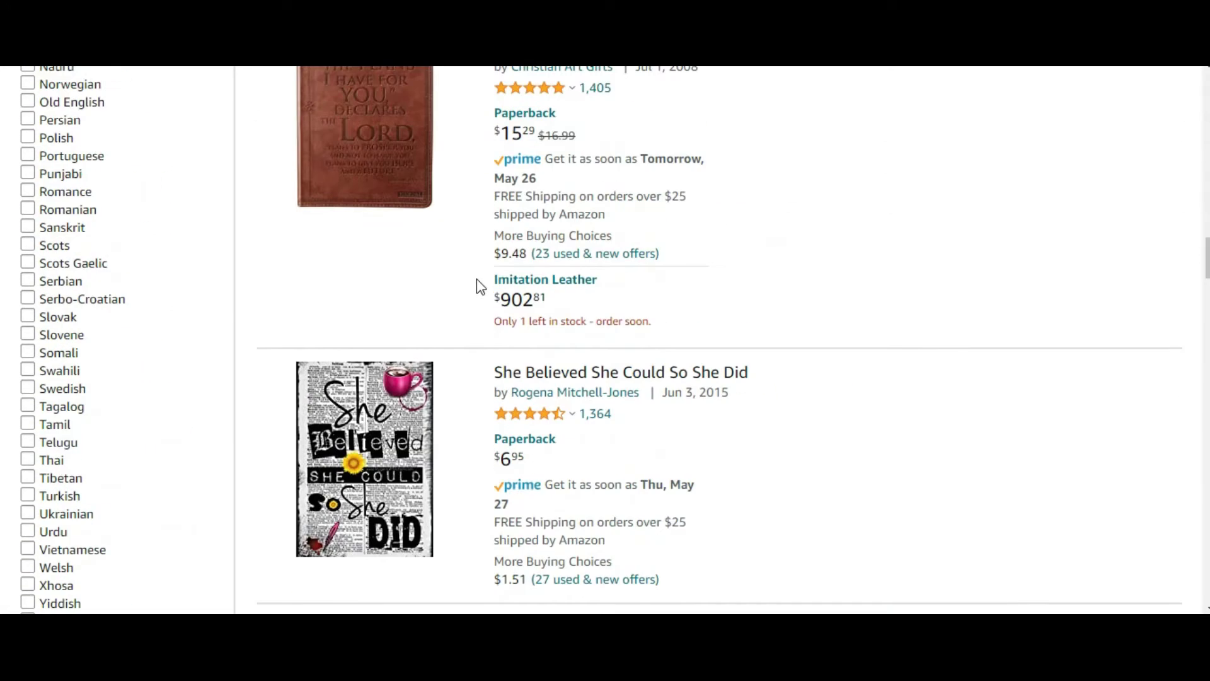
scroll(476, 286, up, 20)
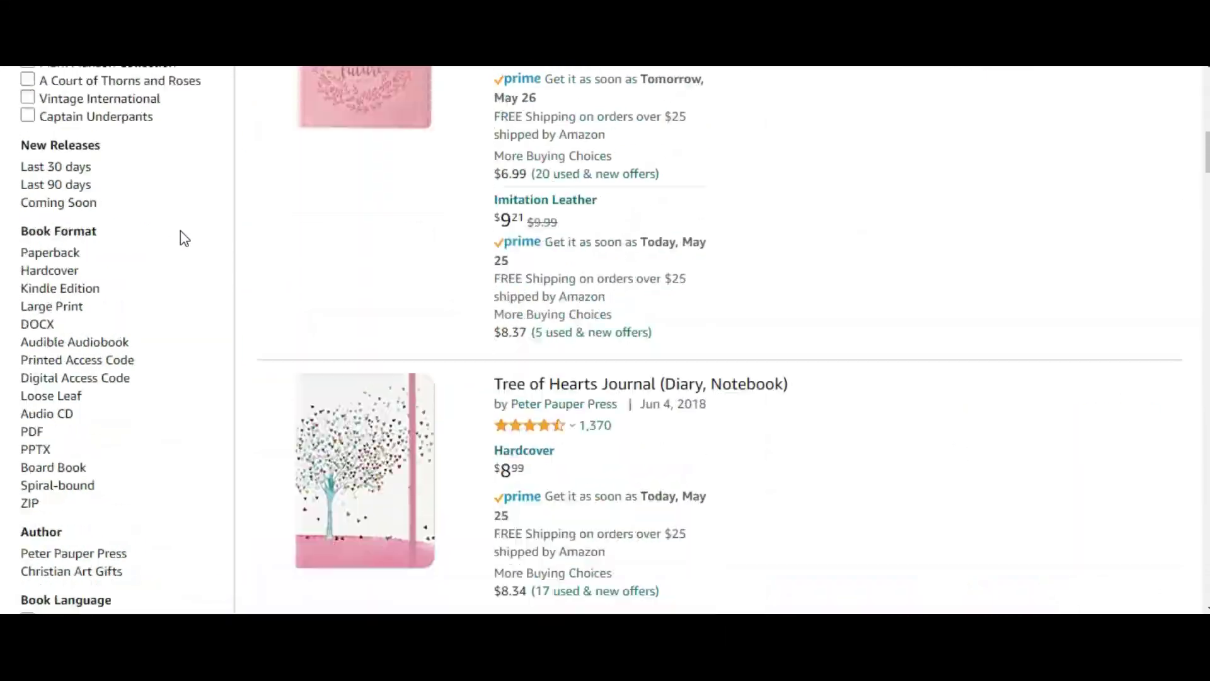
Filter the results to the Paperback format and open the "They Whispered To Her" journal listing
click(58, 255)
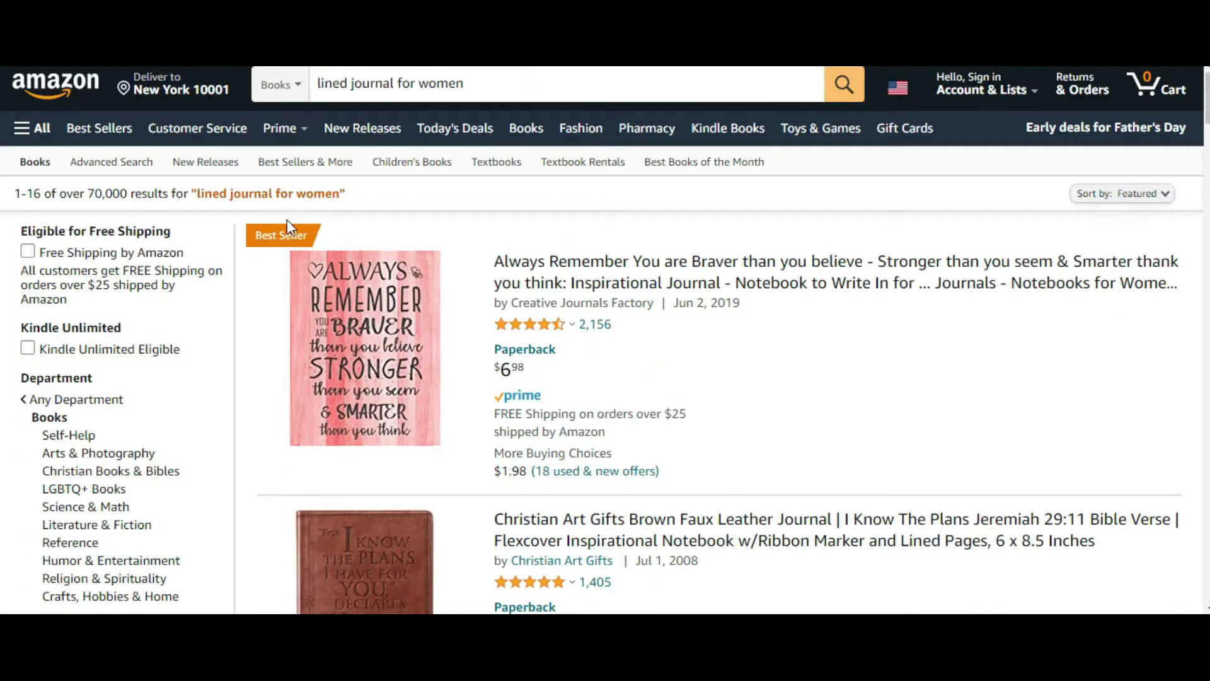
scroll(415, 252, down, 8)
scroll(416, 258, down, 13)
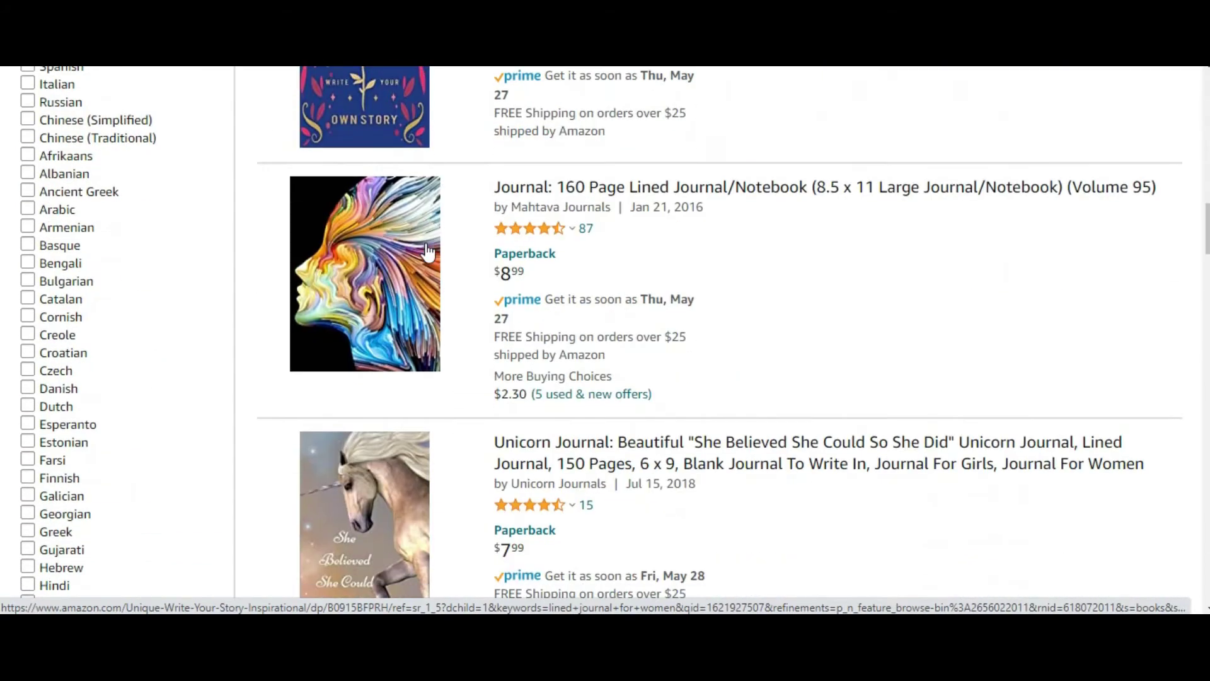
scroll(428, 251, down, 8)
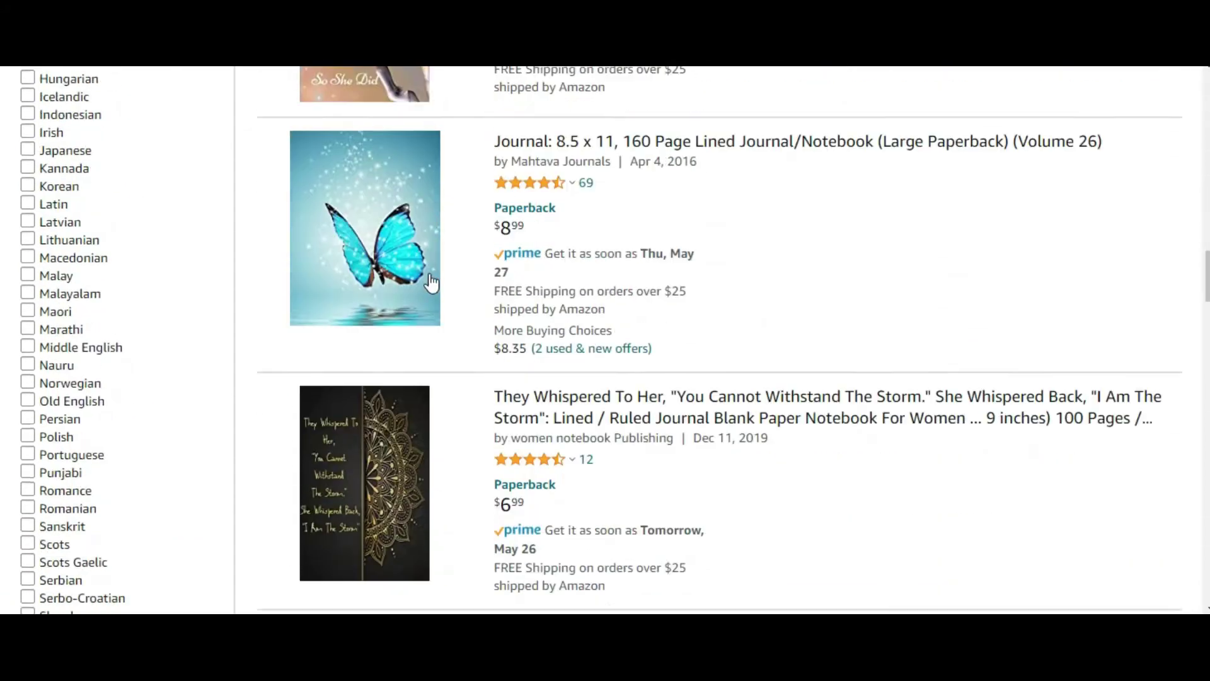
scroll(431, 284, down, 3)
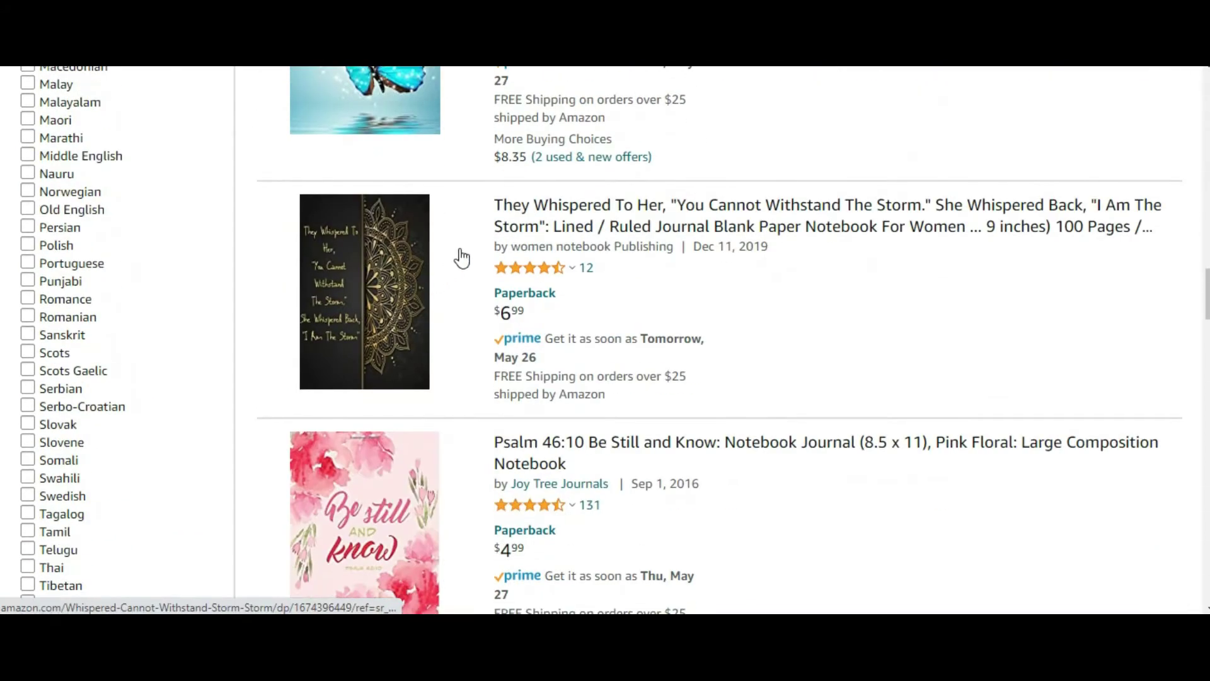
click(526, 221)
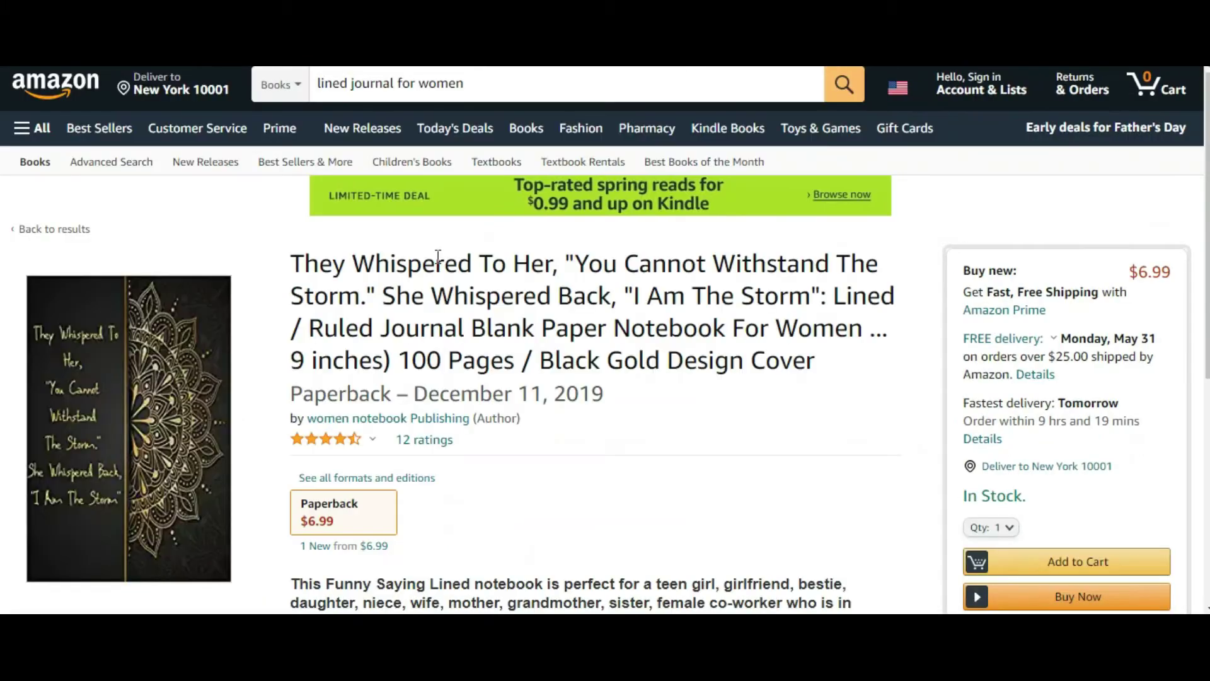
Examine the journal's product details, including its publisher and Best Sellers Rank, and return to the top of the paperback results
scroll(210, 292, down, 1)
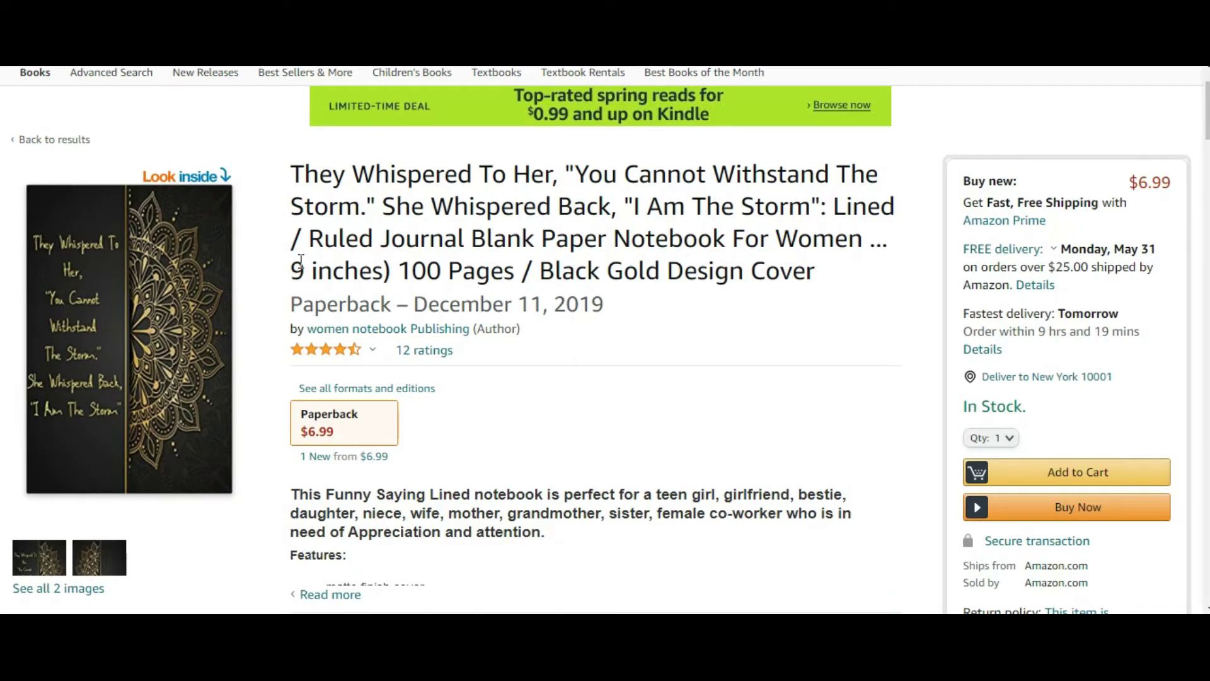
scroll(300, 260, down, 10)
scroll(462, 278, down, 5)
scroll(378, 252, down, 15)
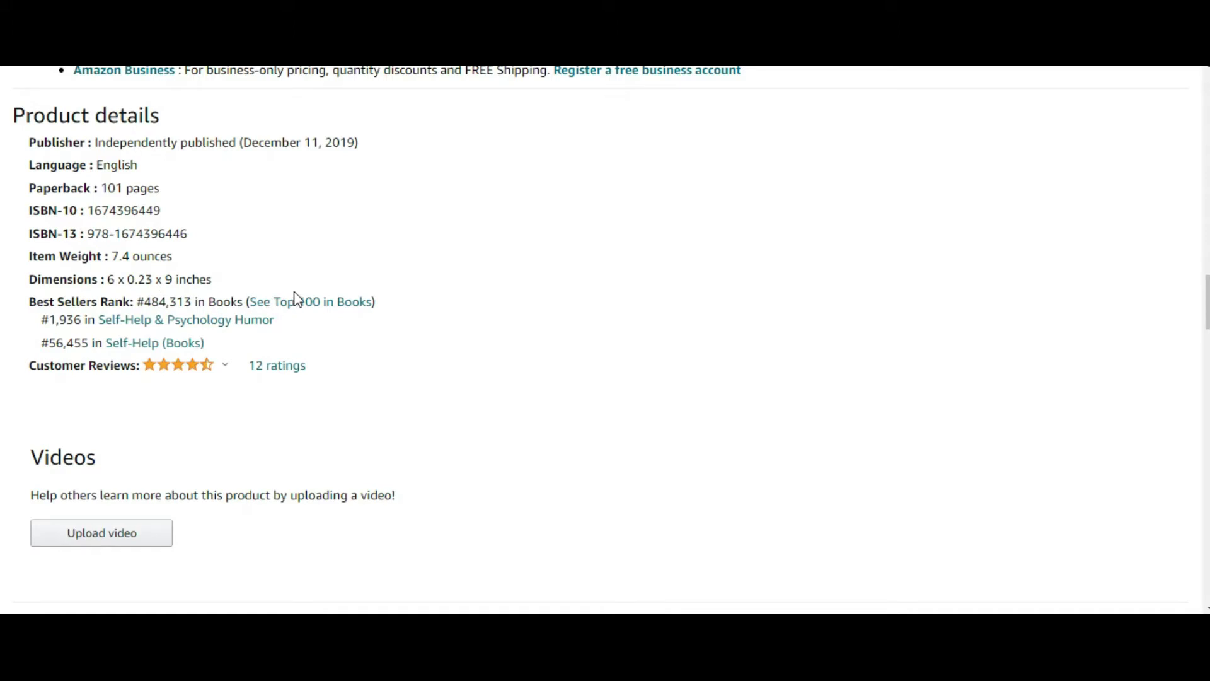
scroll(456, 226, up, 3)
scroll(455, 225, up, 3)
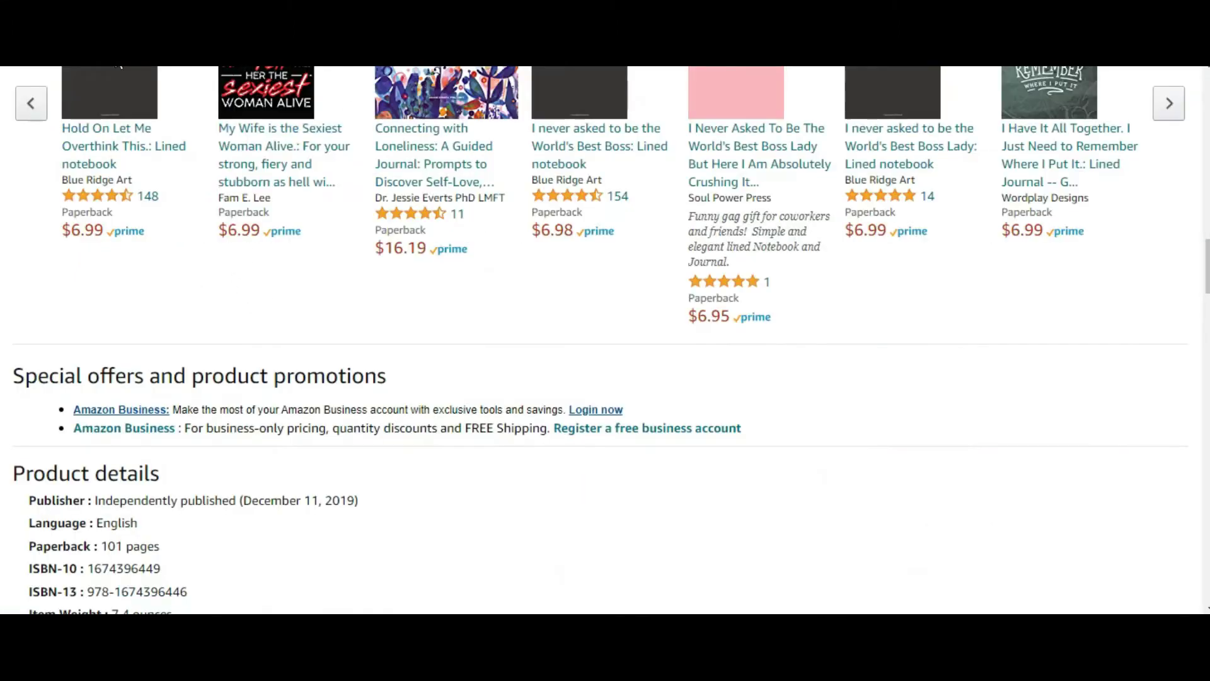
key(alt+Left)
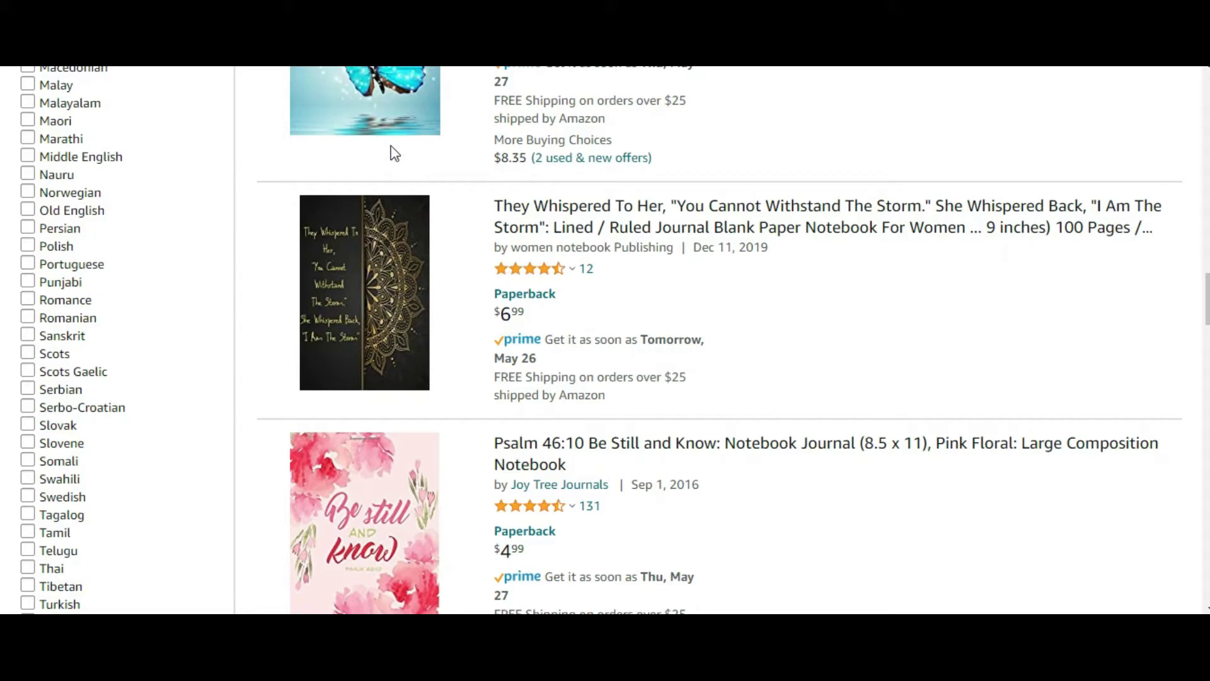
scroll(441, 229, up, 15)
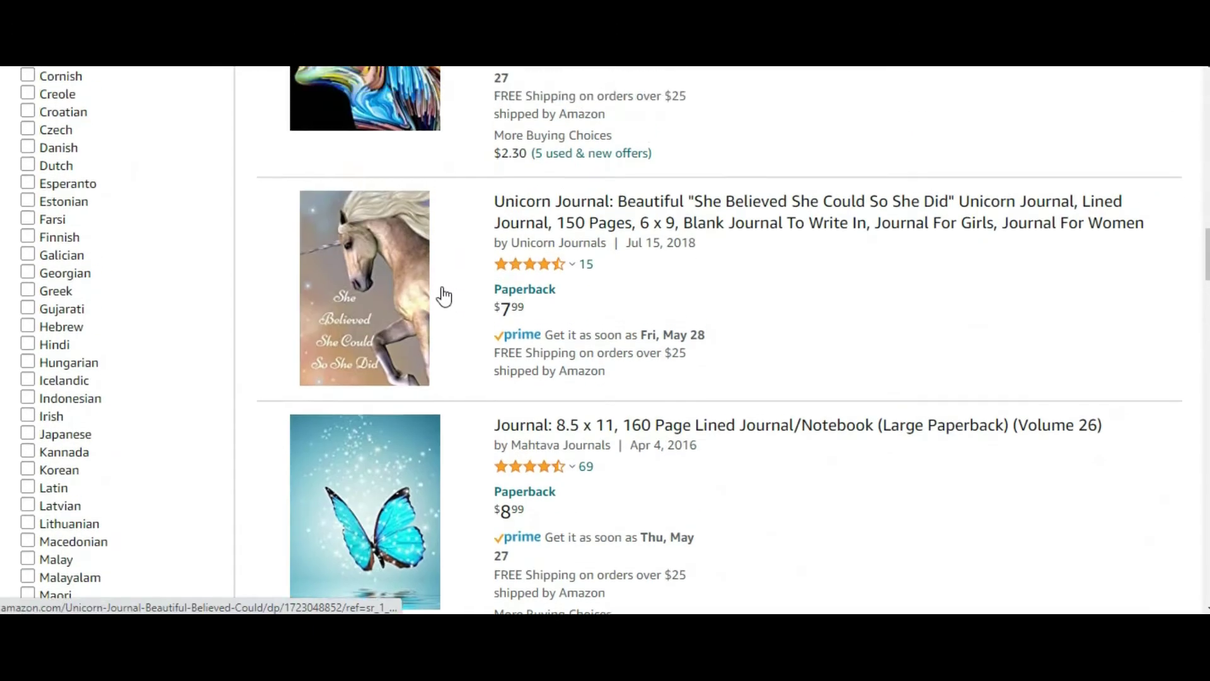
scroll(439, 307, up, 20)
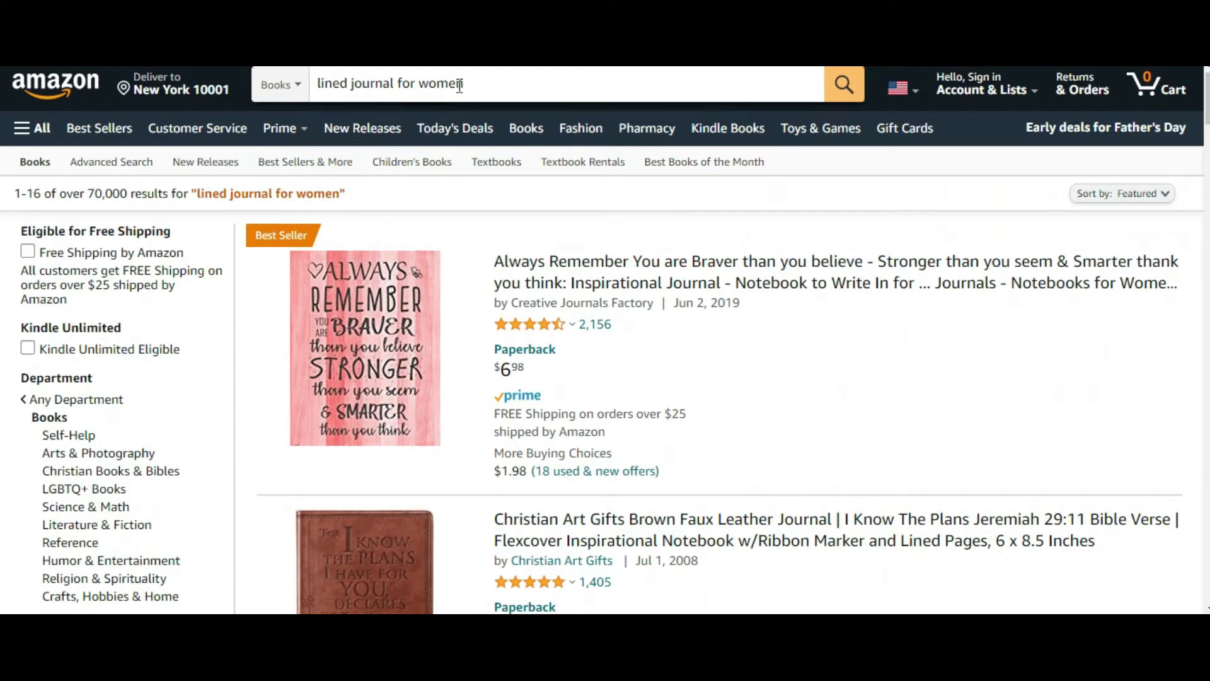
Enable the DS Amazon Quick View extension and reload the Amazon search results page
scroll(409, 296, down, 5)
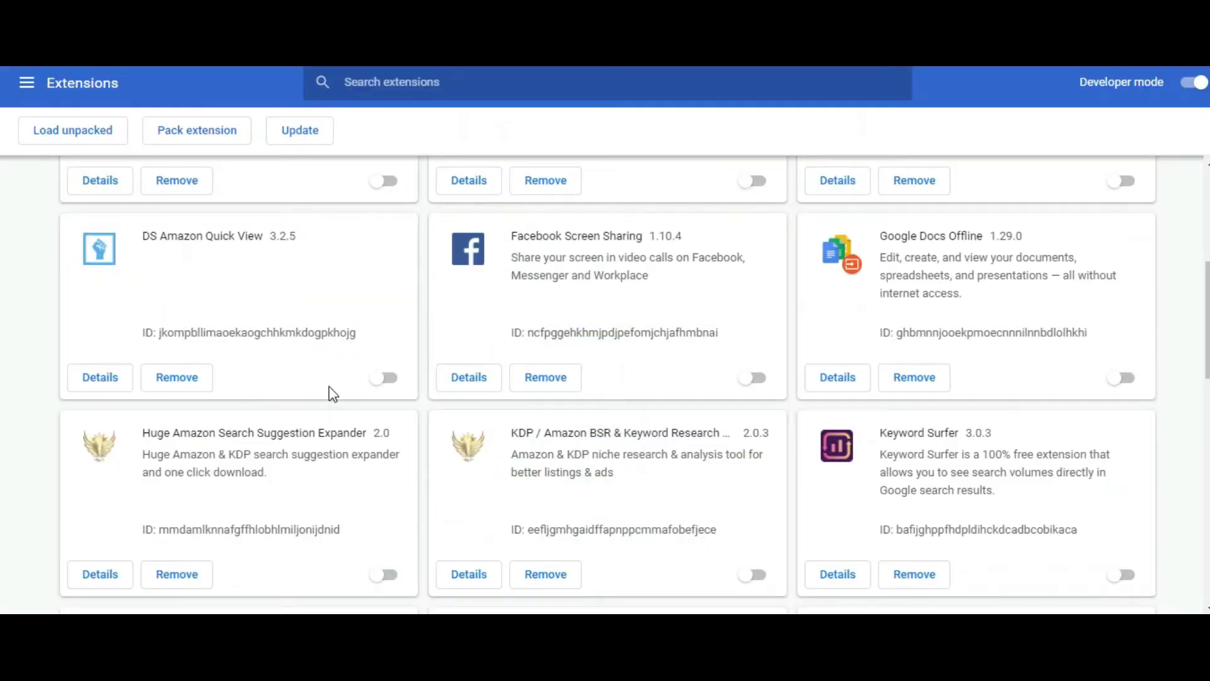
click(385, 379)
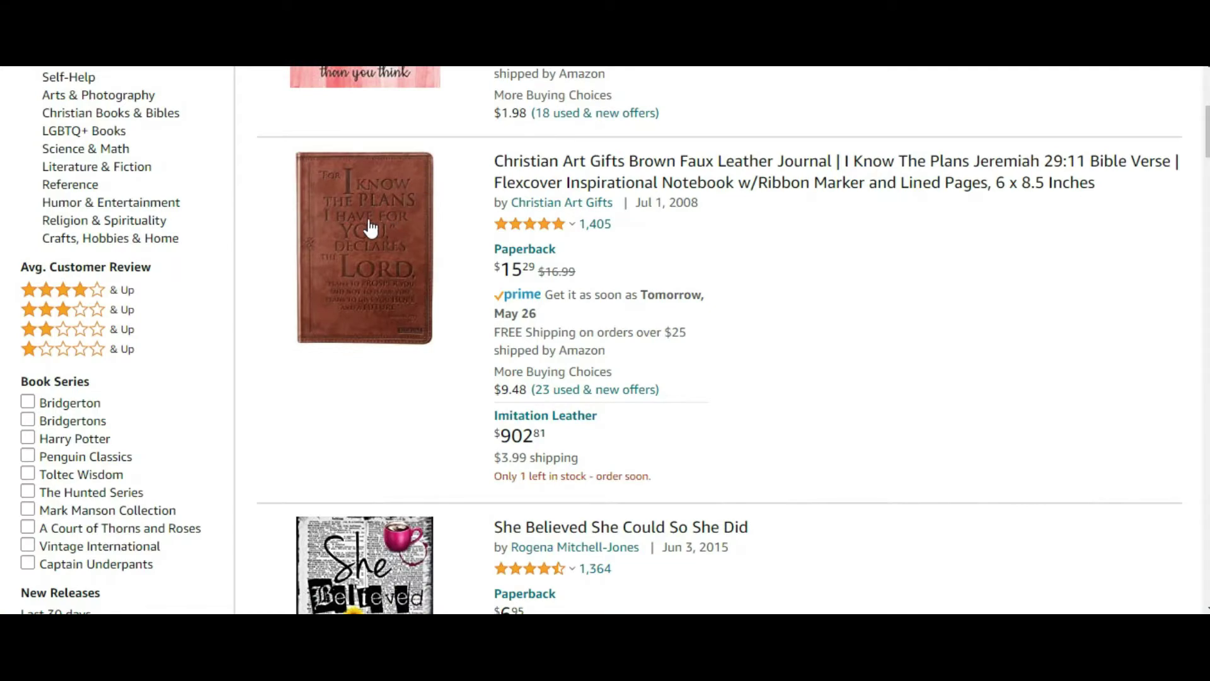
right_click(247, 143)
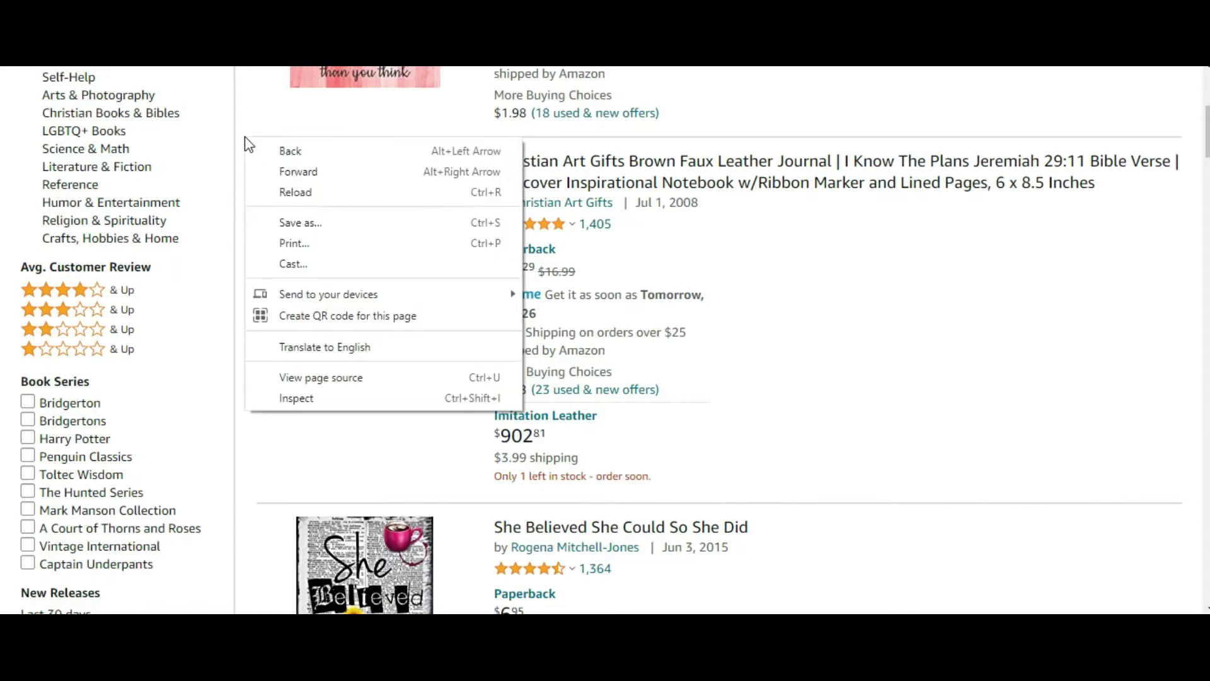
click(319, 191)
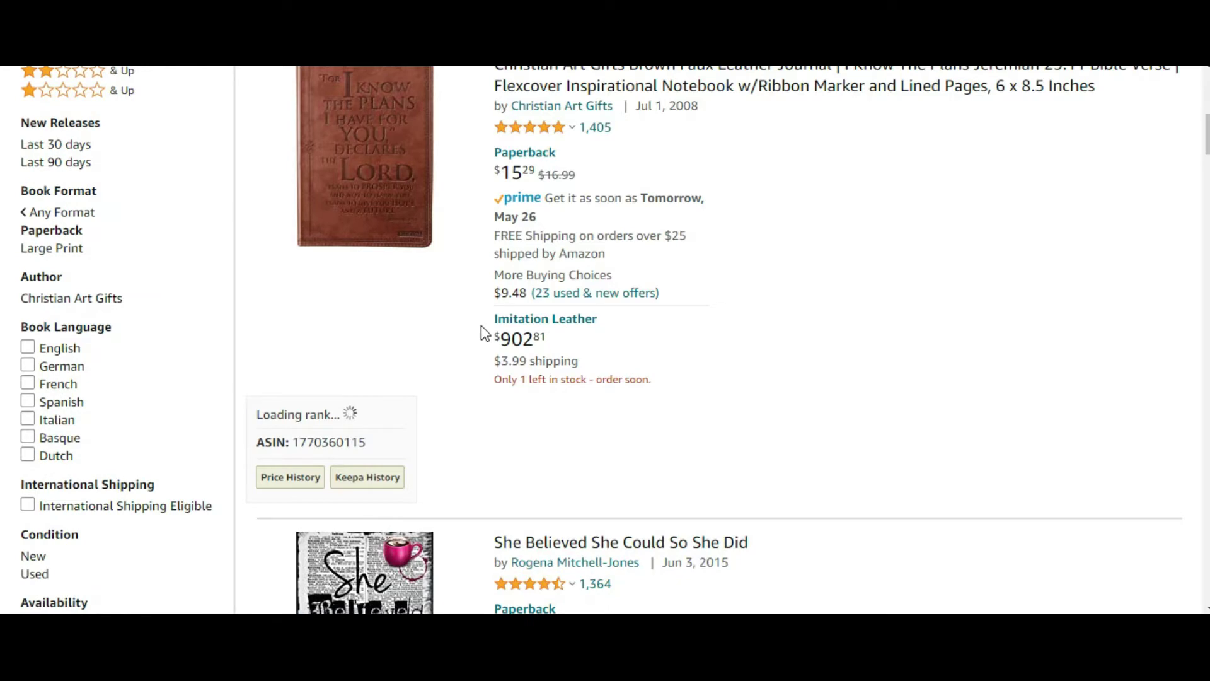
Check the sales rank details added beneath the journal listings and preview the price history of one listing
scroll(355, 329, down, 1)
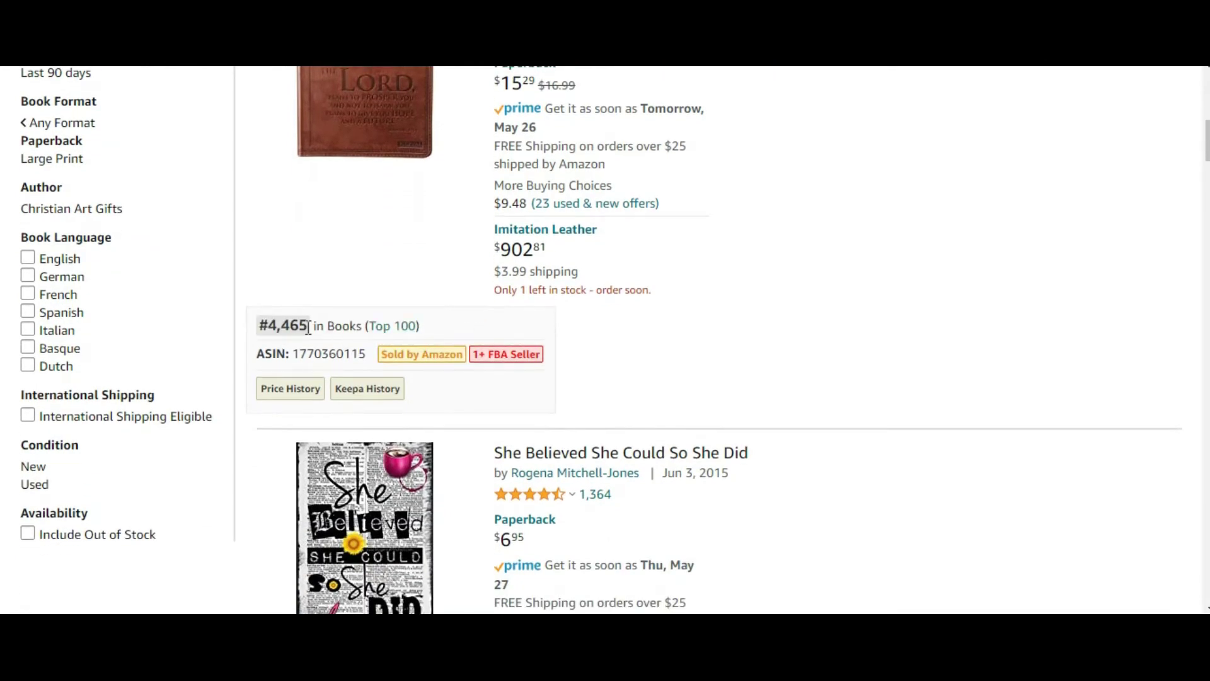
scroll(275, 341, down, 6)
mouse_move(301, 302)
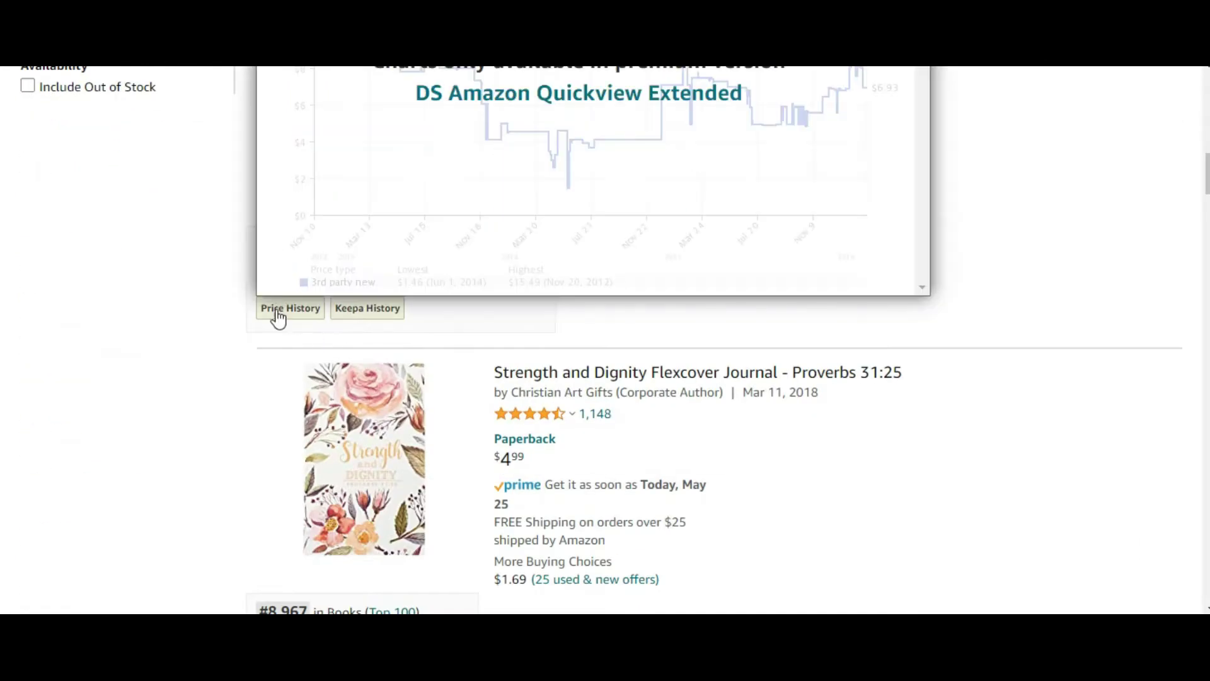
Review the rank details of the remaining journal listings, and disable the DS Amazon Quick View extension
scroll(278, 319, down, 9)
scroll(272, 345, down, 16)
scroll(271, 355, down, 4)
scroll(270, 353, up, 5)
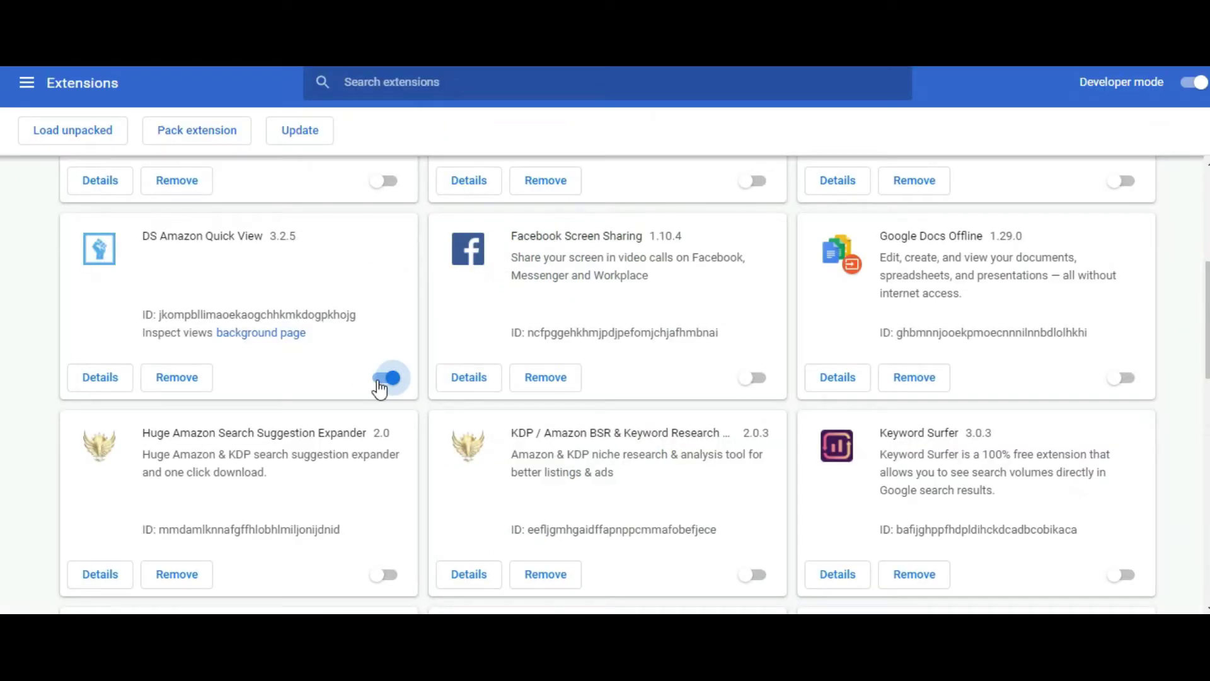
click(378, 382)
scroll(732, 362, up, 6)
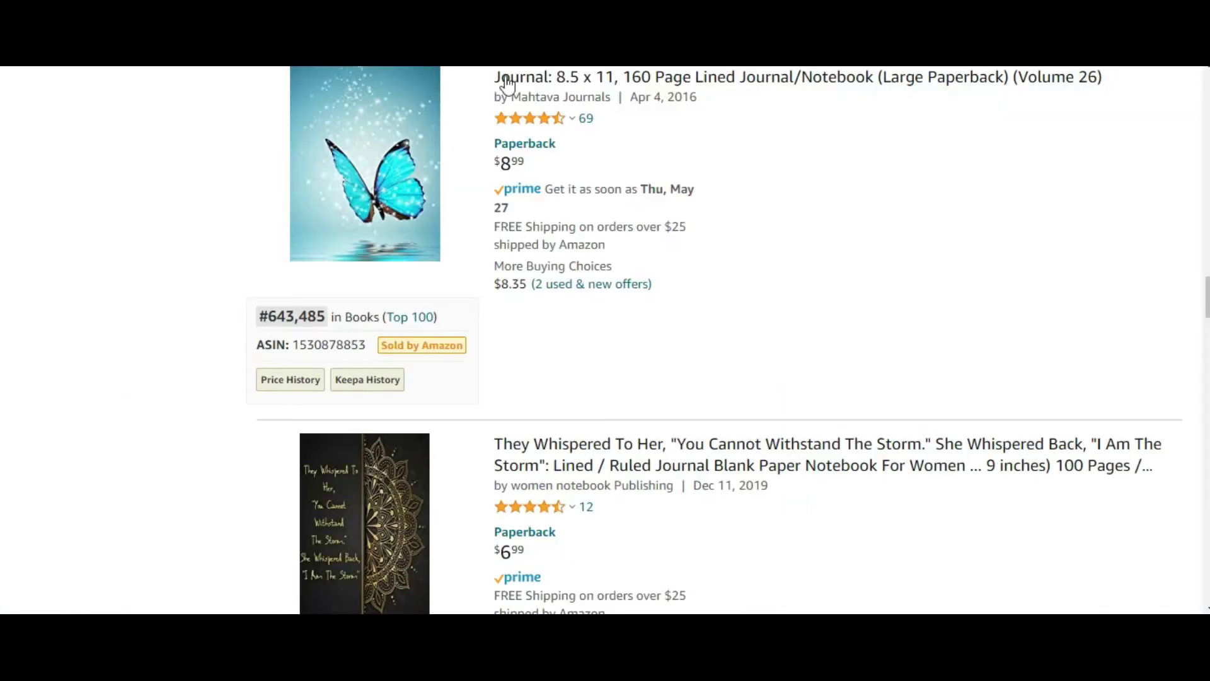
Return to the start of the results and bring up Amazon's default search suggestions for "lined journal"
scroll(662, 243, up, 10)
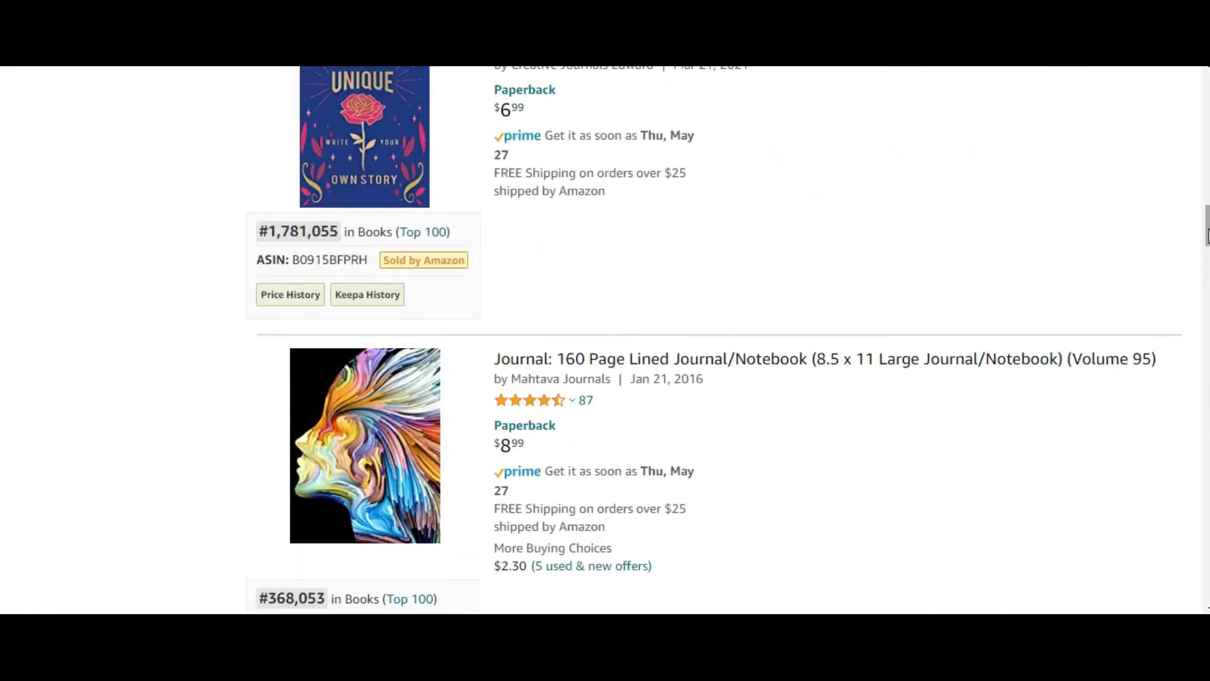
drag(1208, 235, 1207, 99)
click(486, 86)
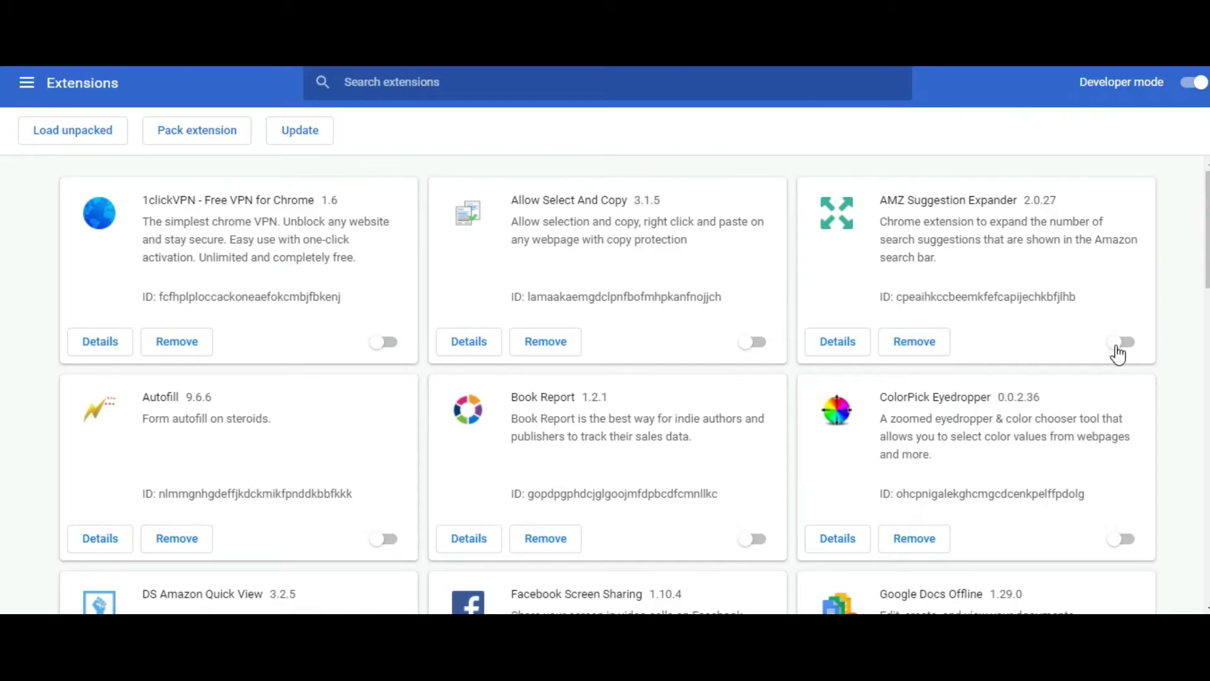
Enable the AMZ Suggestion Expander extension and reload the Amazon search results page
click(1122, 344)
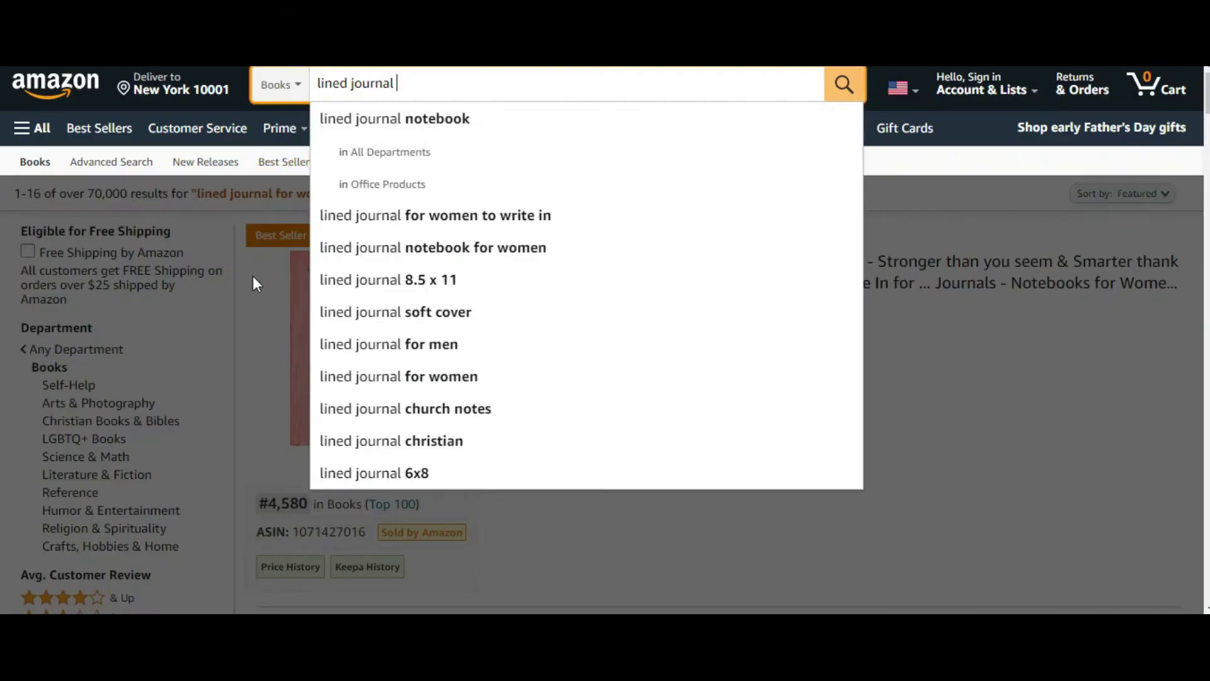
right_click(250, 282)
click(296, 337)
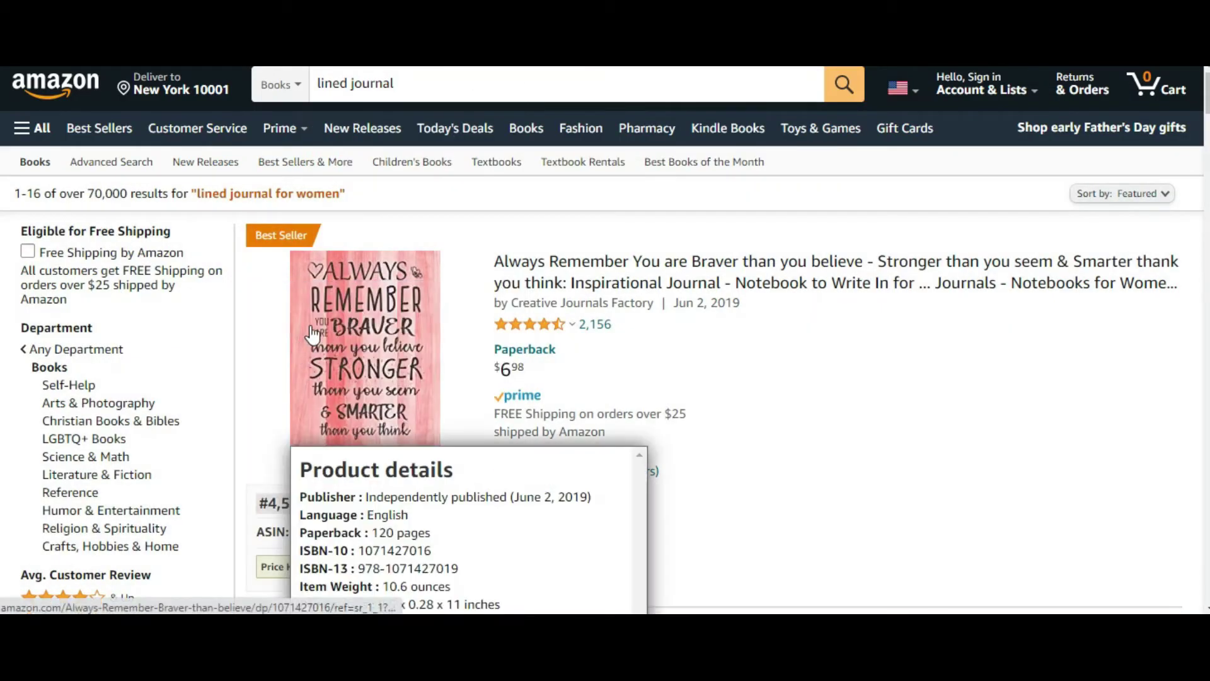
Shorten the search phrase to "lined journal" and download the expanded keyword suggestions
click(467, 83)
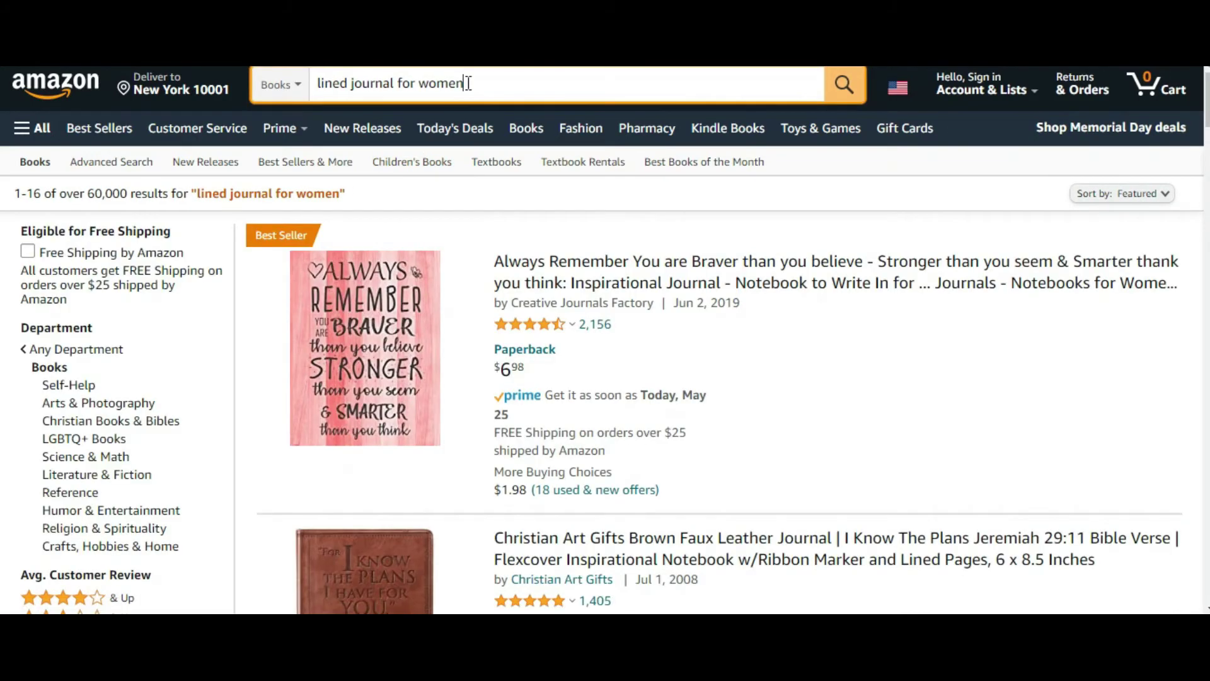
key(BackSpace)
key(BackSpace)
key(BackSpace)
key(BackSpace)
key(BackSpace)
key(BackSpace)
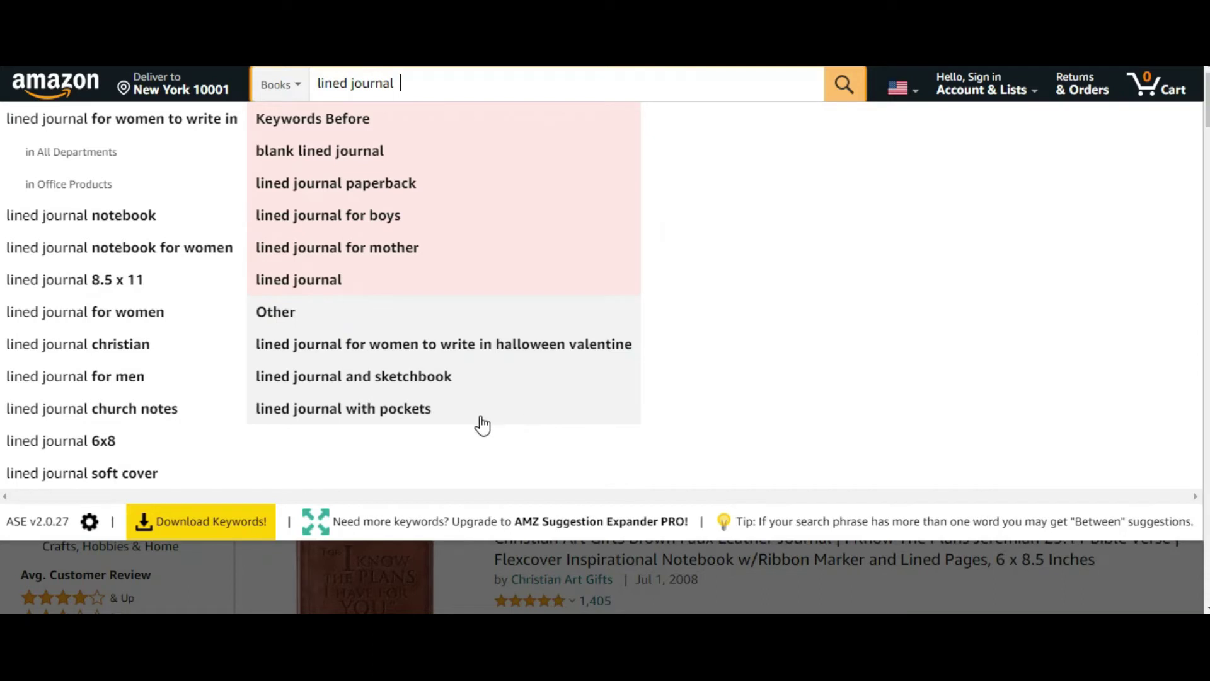
click(210, 525)
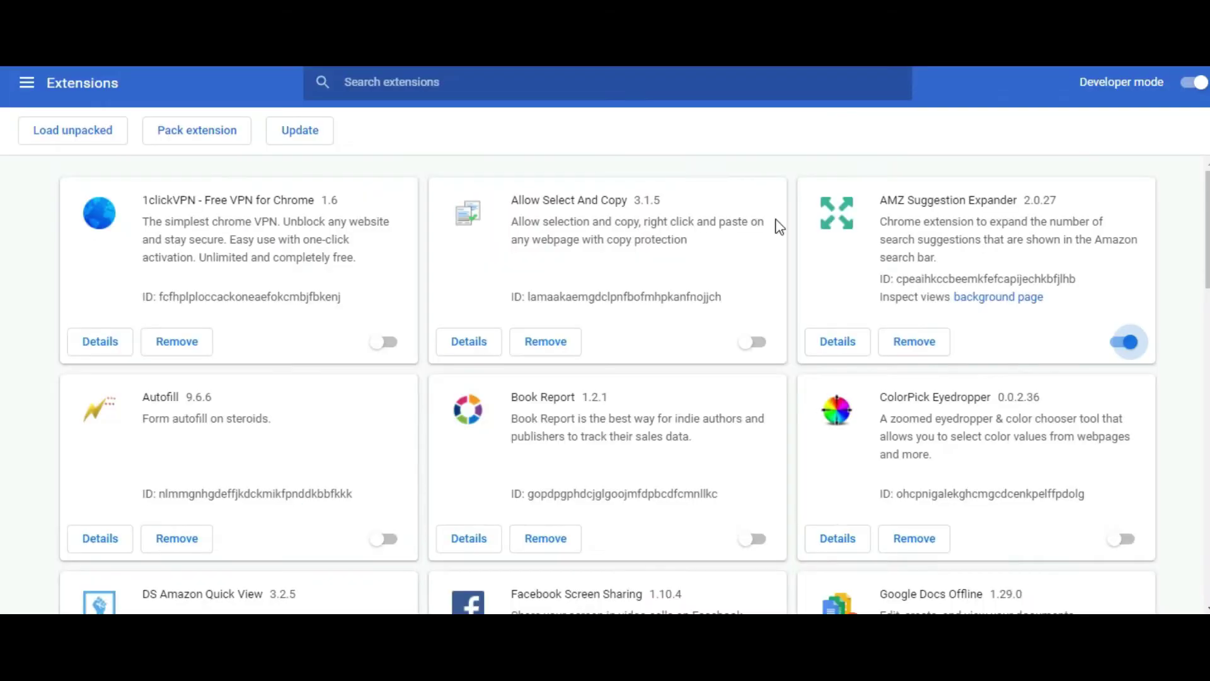
Switch from AMZ Suggestion Expander to the KDP / Amazon BSR & Keyword Research extension and reload the Amazon results
click(1124, 343)
scroll(693, 296, down, 5)
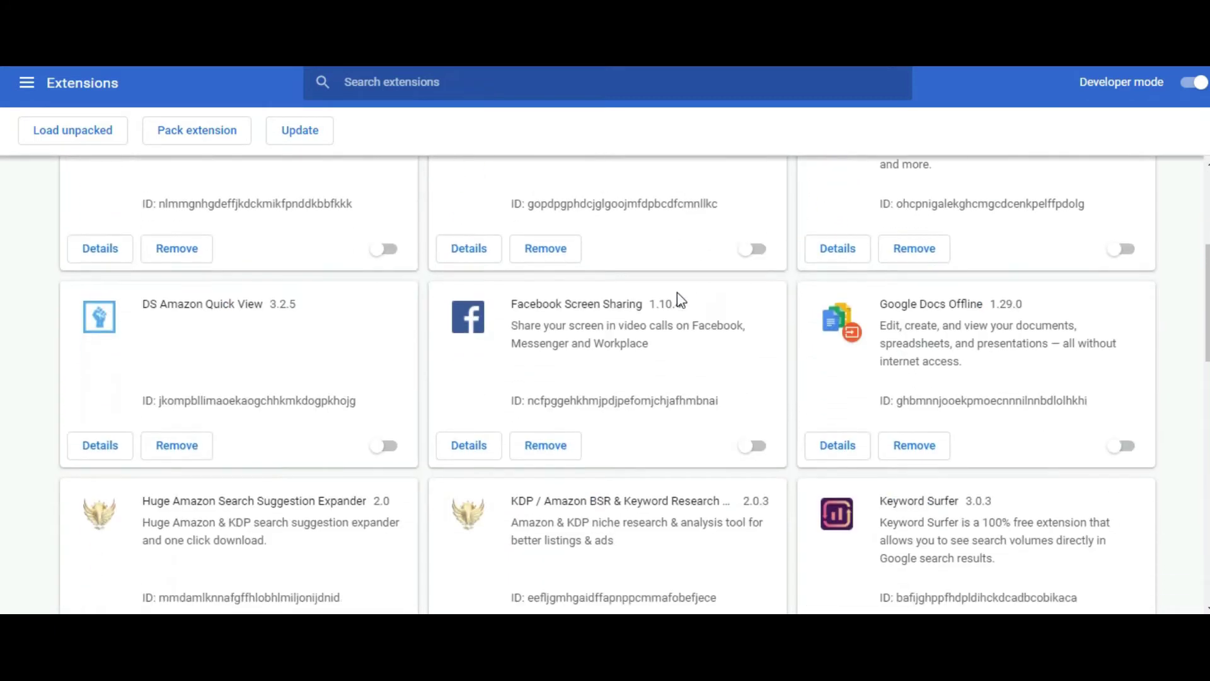
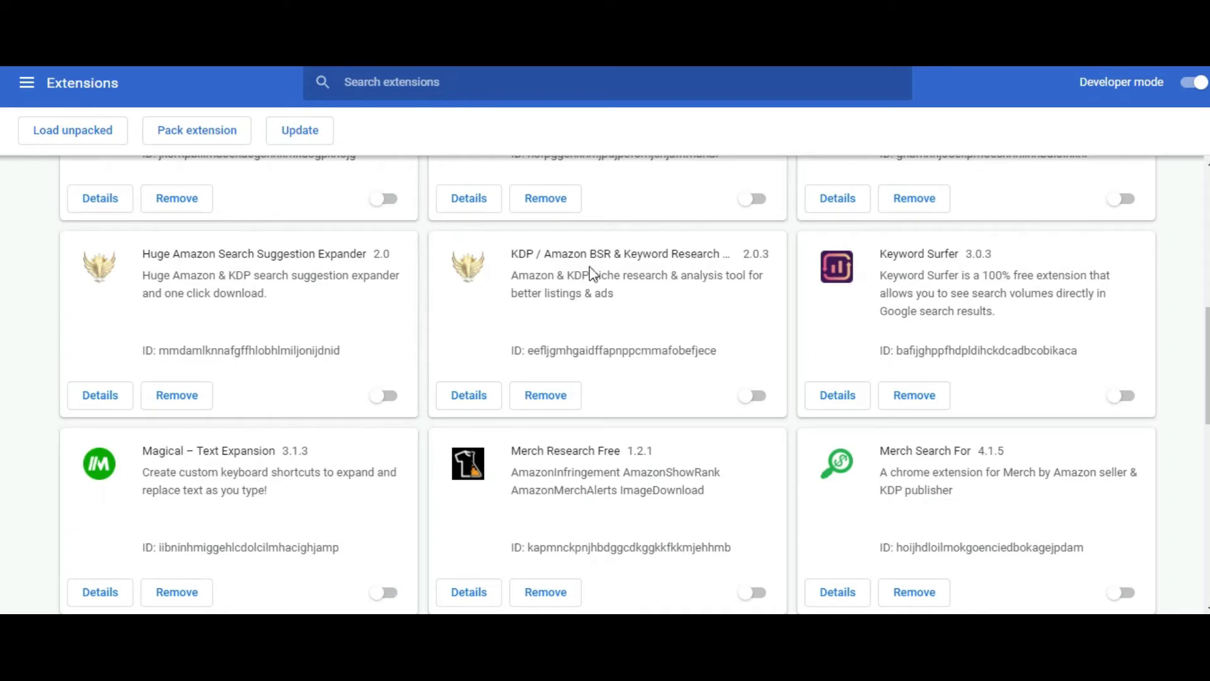
click(755, 397)
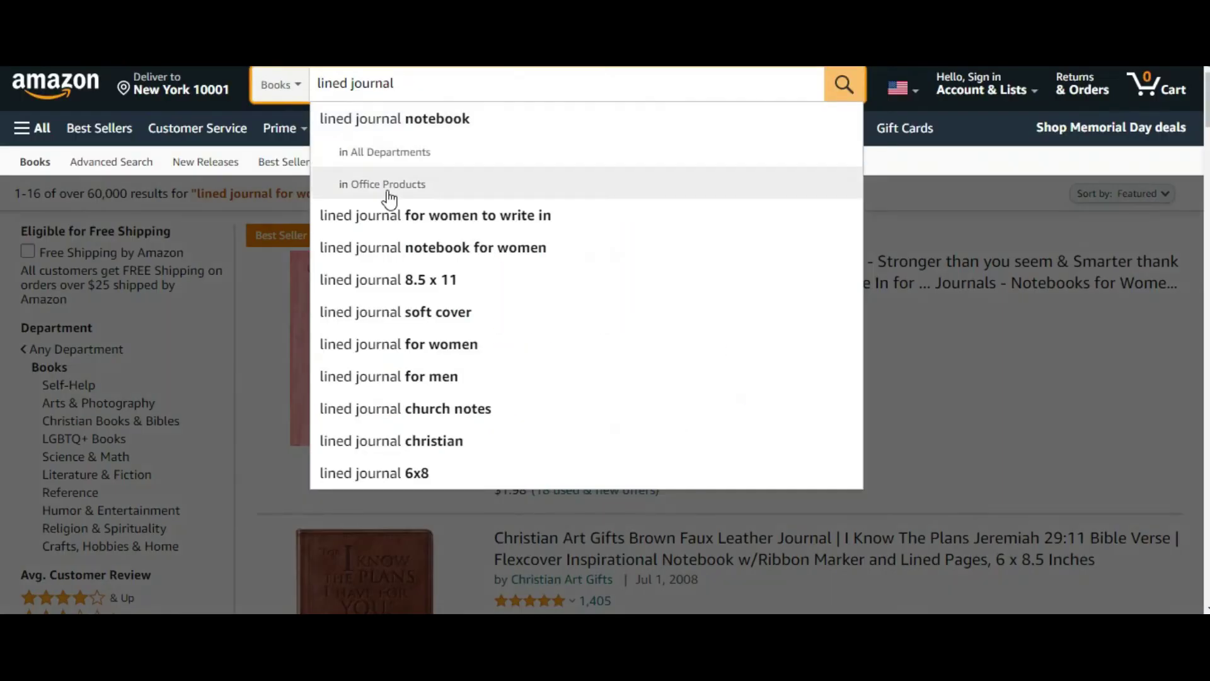
right_click(234, 264)
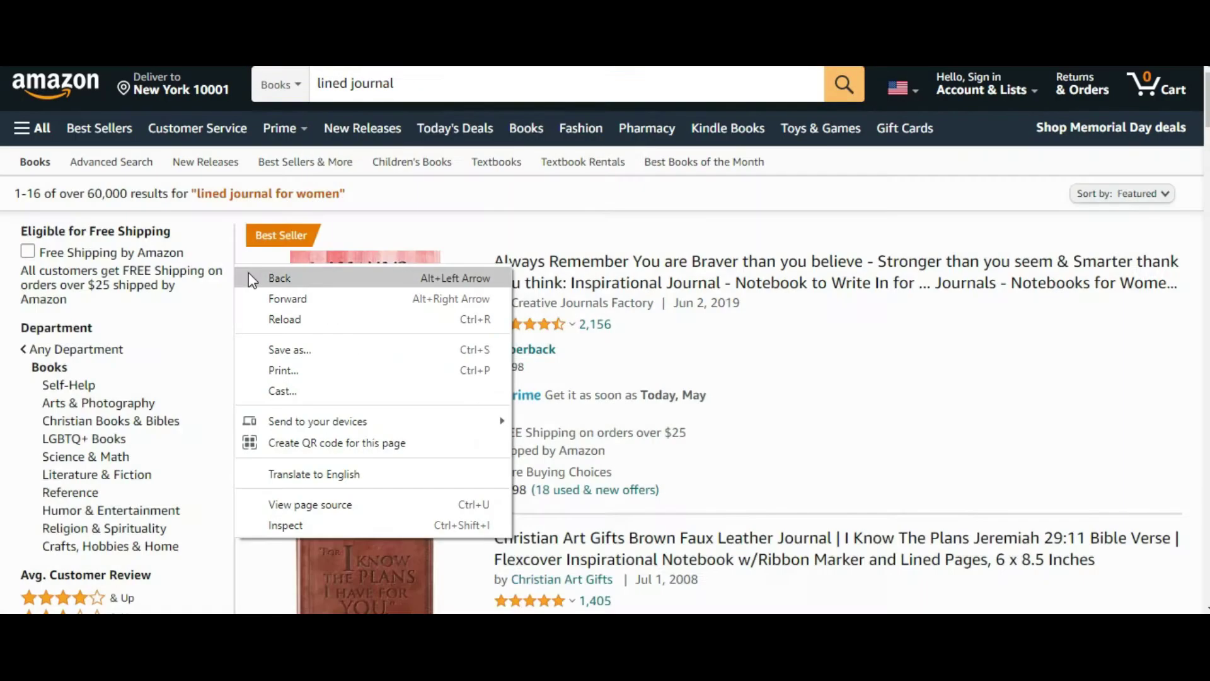
click(283, 322)
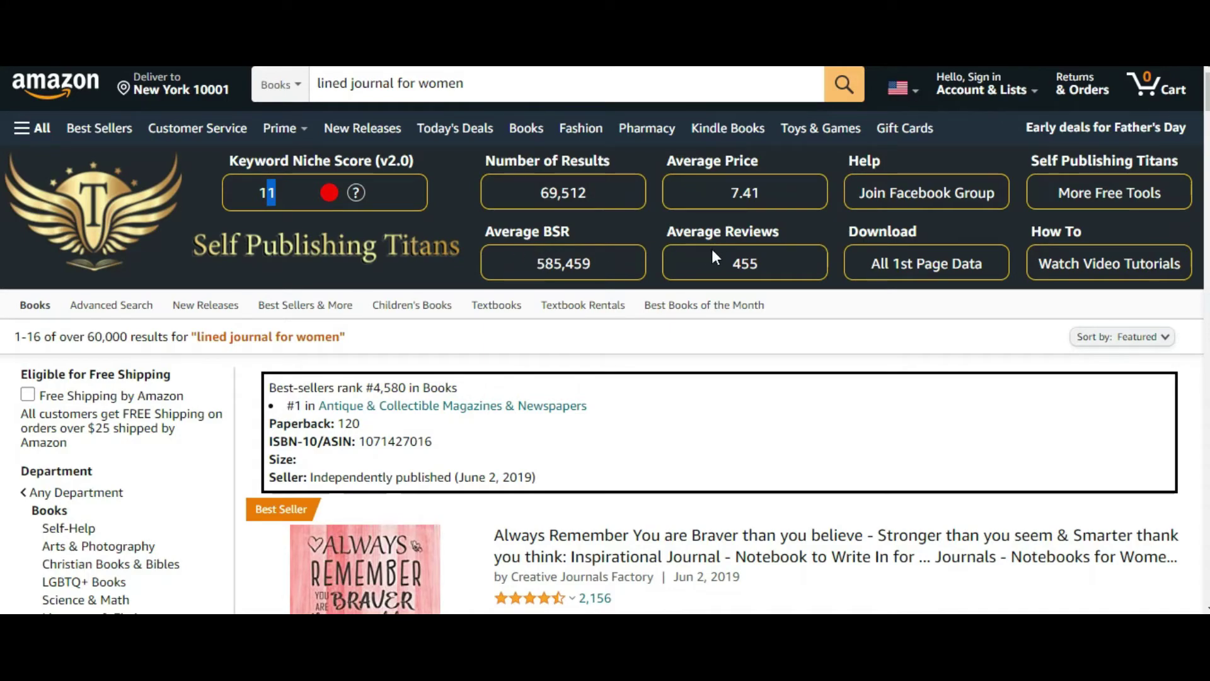
Examine the keyword niche score, the page averages and the best-seller details above each journal listing
scroll(637, 271, down, 4)
scroll(608, 276, up, 4)
scroll(550, 271, down, 10)
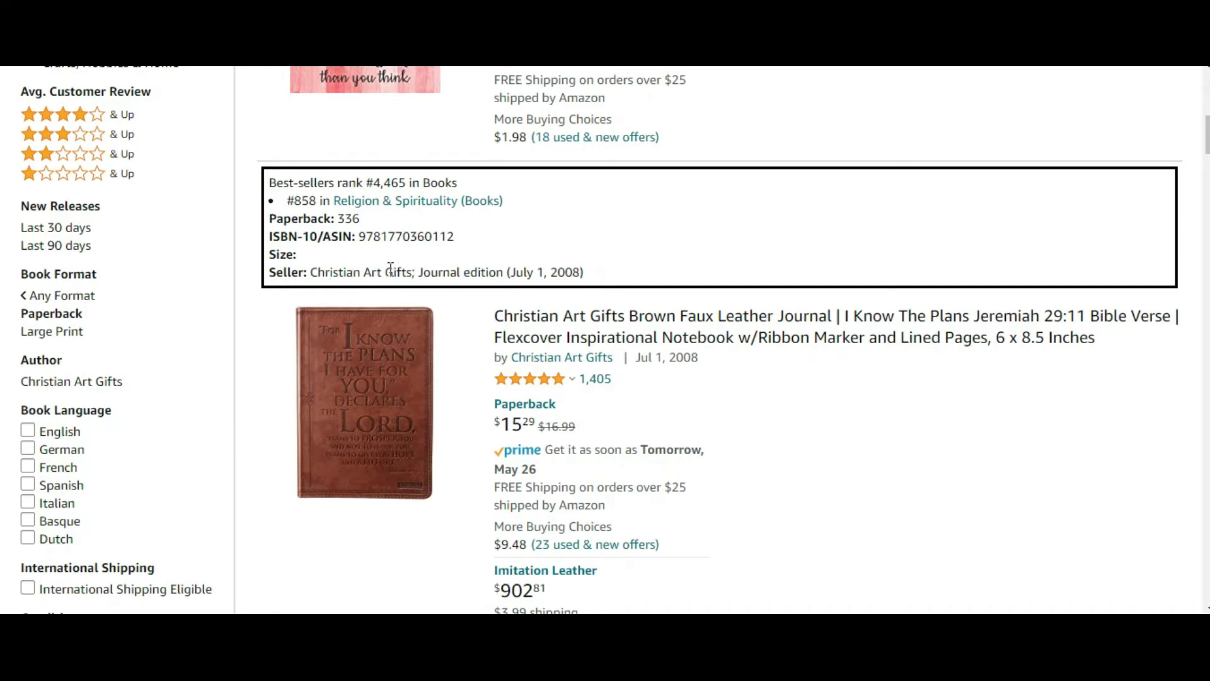
scroll(422, 242, up, 10)
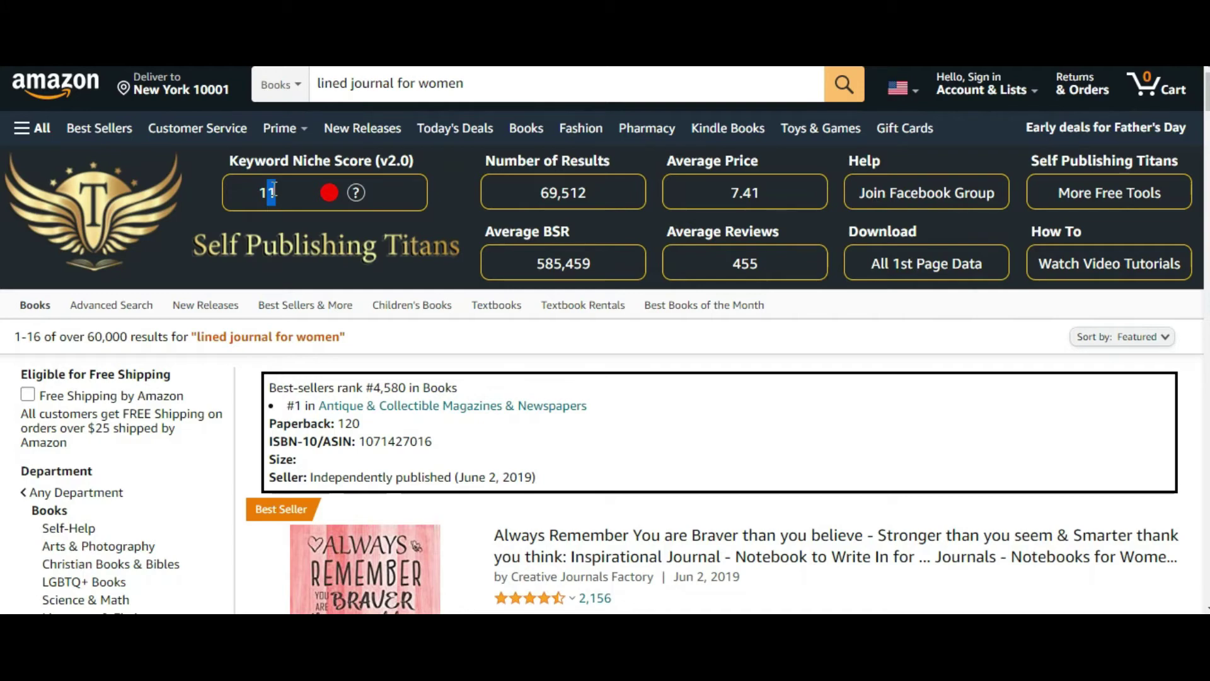
click(432, 82)
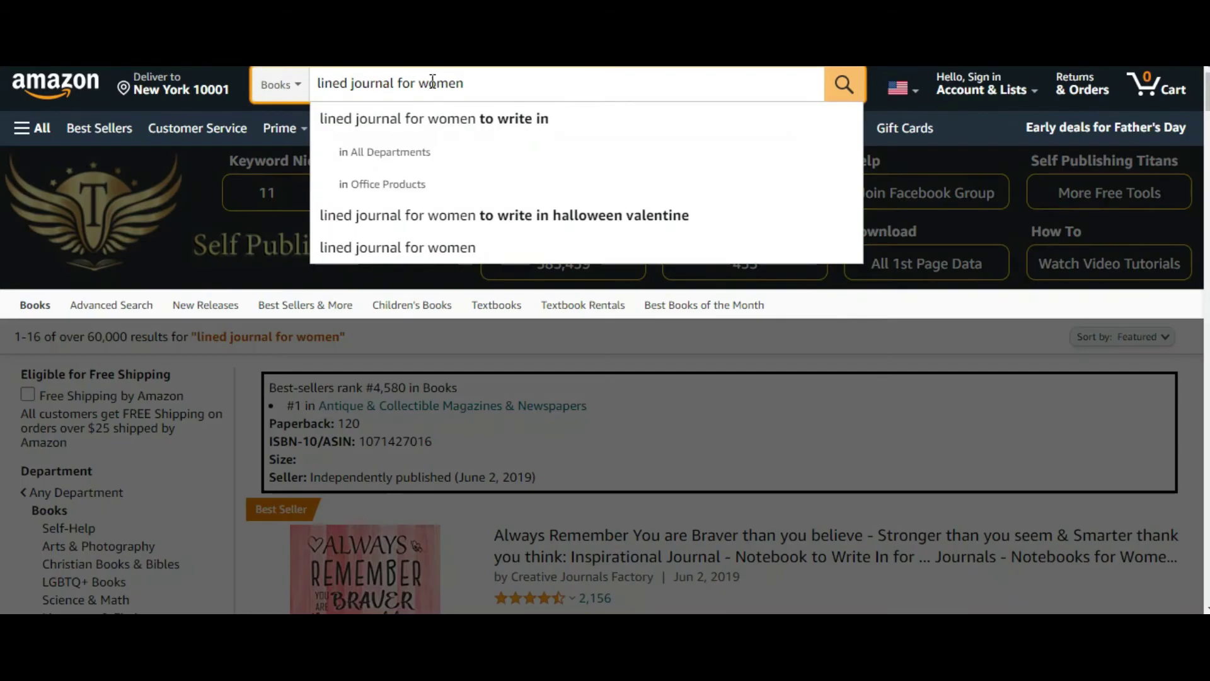
click(268, 191)
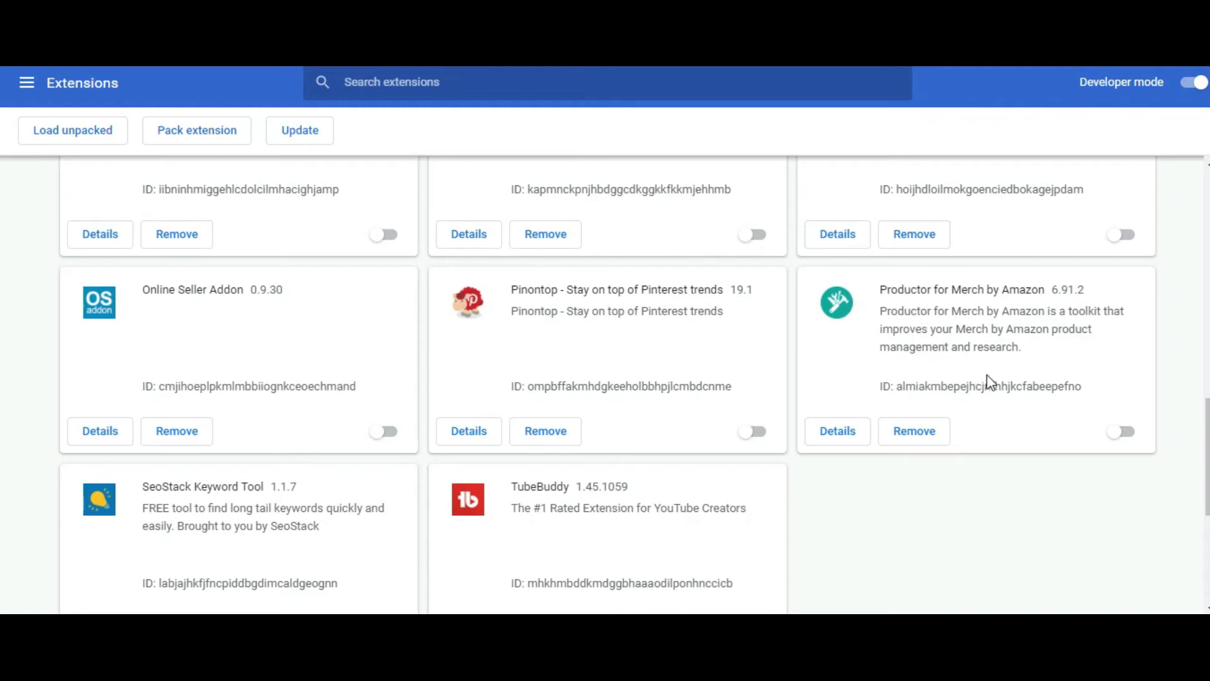
Enable the Productor for Merch by Amazon extension and reload the "lined journal for women" results
click(1124, 433)
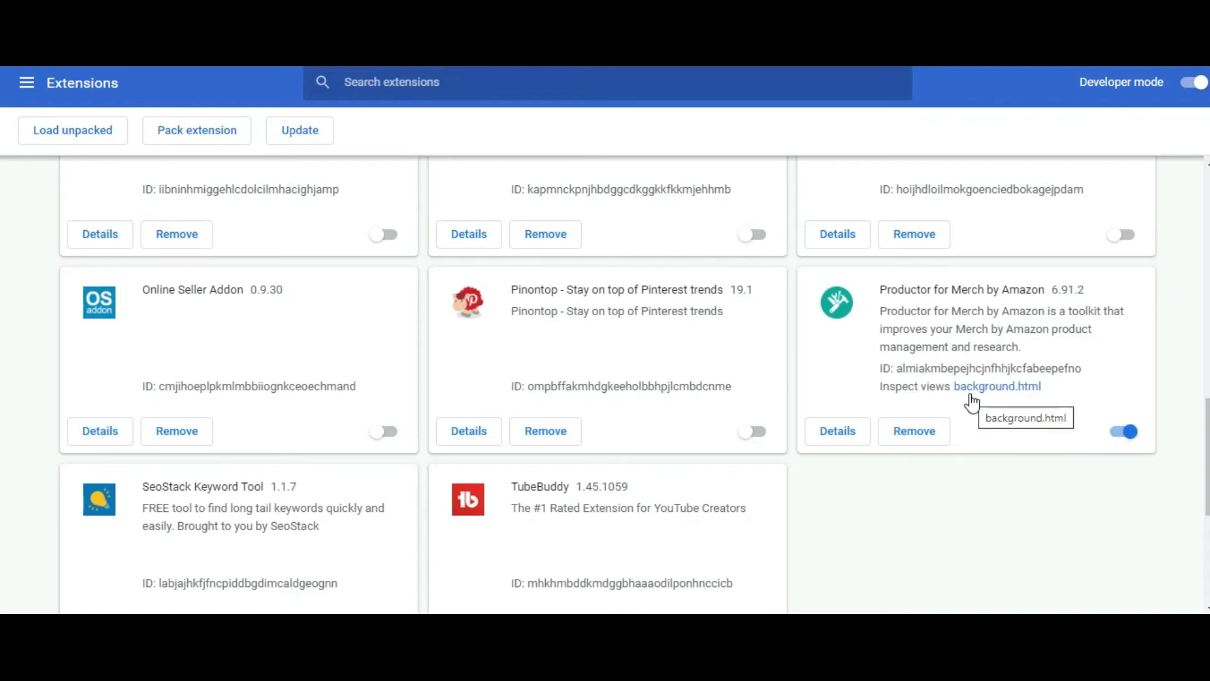
scroll(972, 400, up, 1)
scroll(725, 296, up, 3)
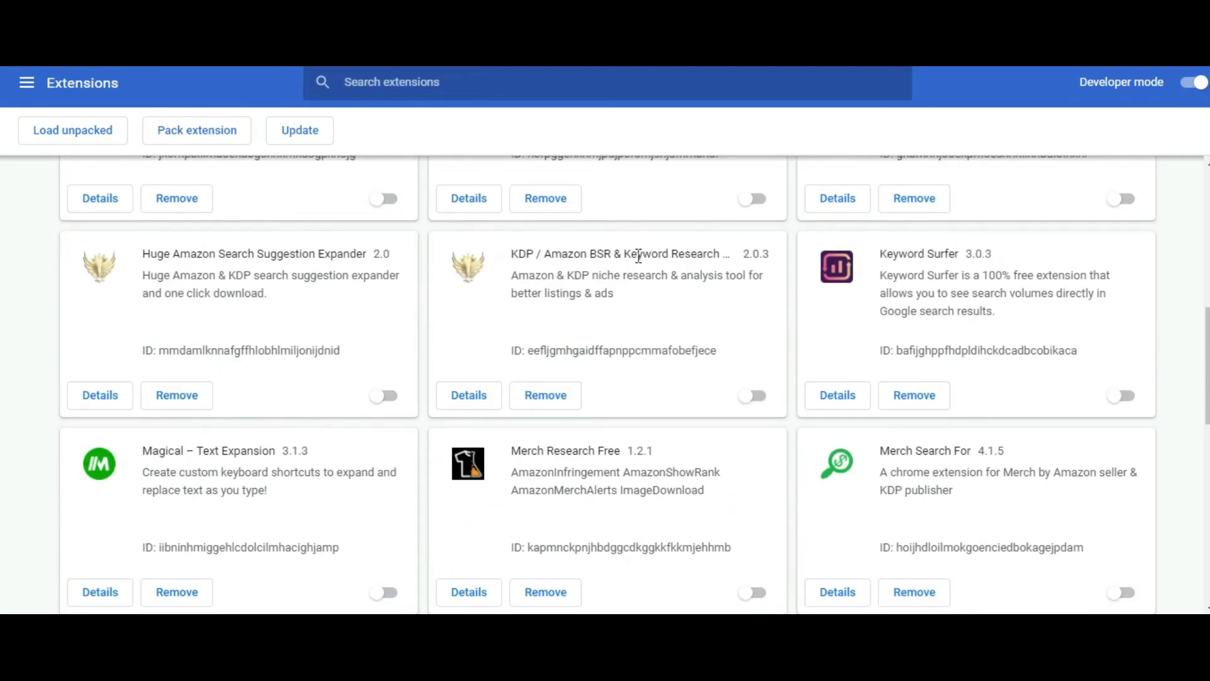
scroll(686, 283, down, 3)
scroll(777, 369, down, 2)
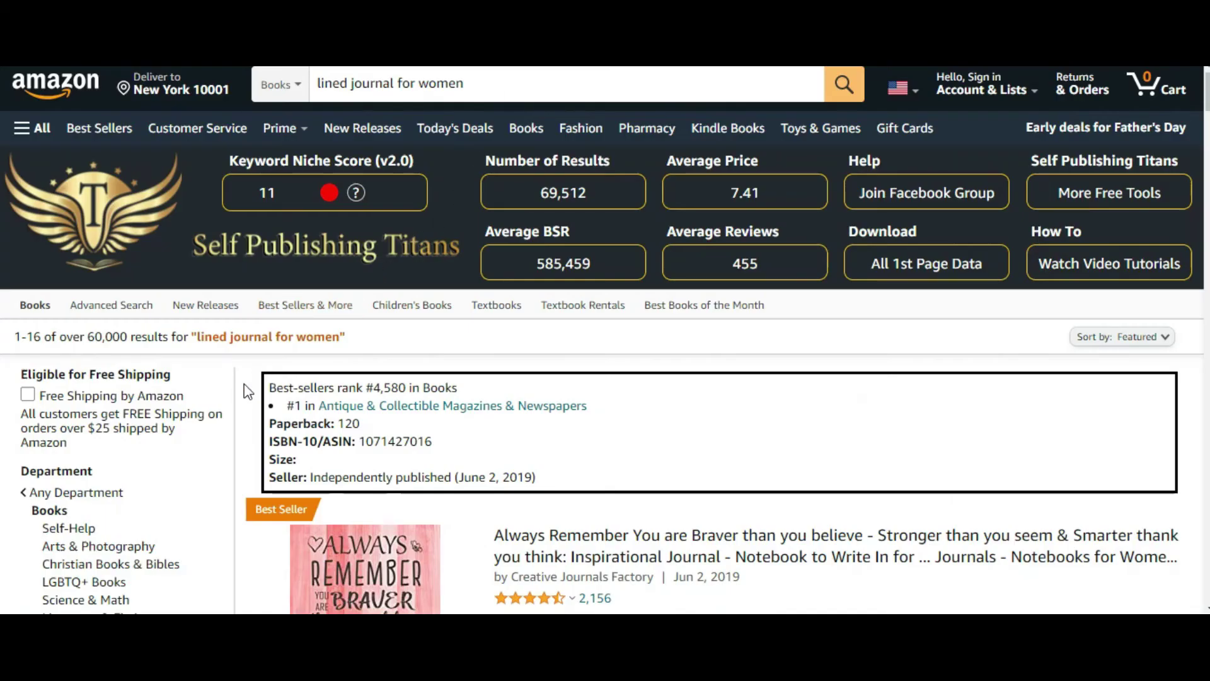
right_click(237, 389)
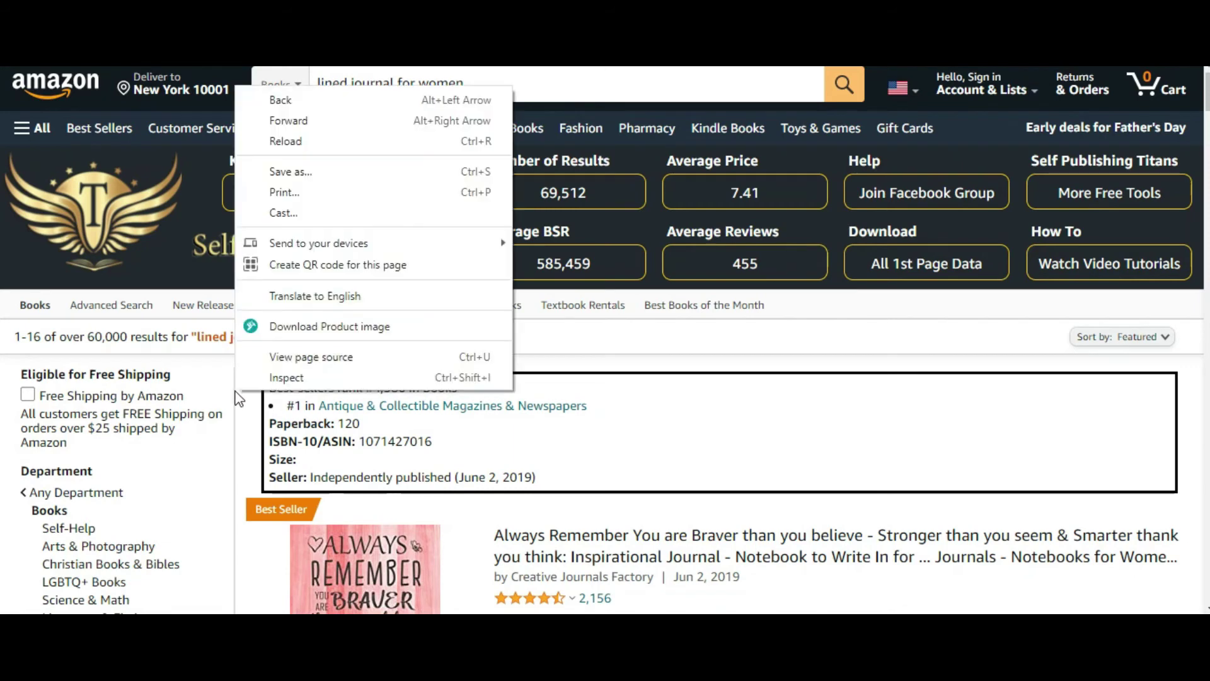
click(327, 143)
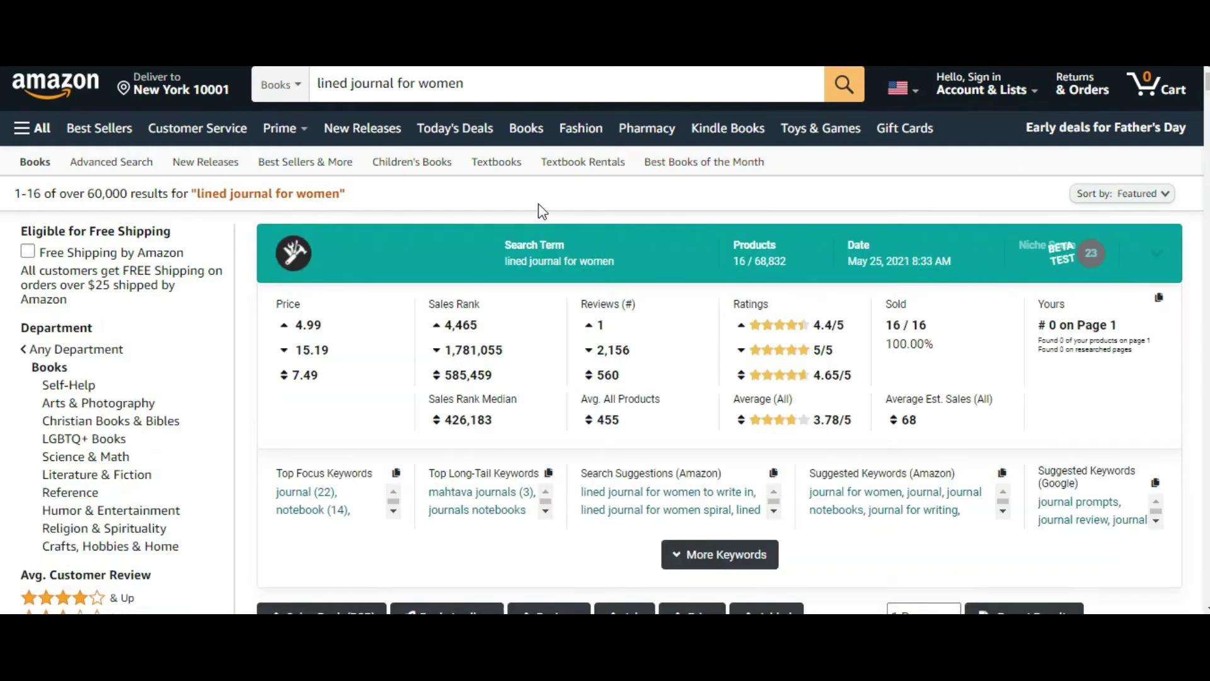
Examine Productor's summary of prices, sales ranks, reviews and suggested keywords for the search term
scroll(540, 210, down, 1)
scroll(539, 203, down, 1)
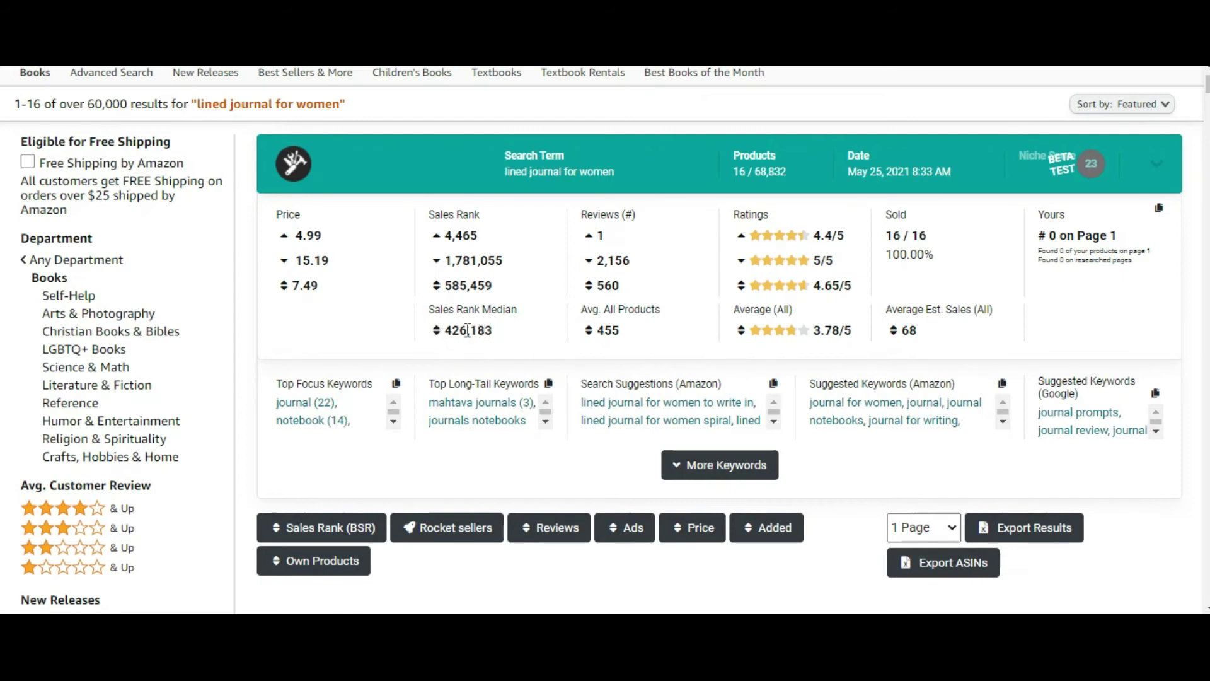
mouse_move(604, 293)
mouse_move(603, 332)
scroll(568, 284, down, 3)
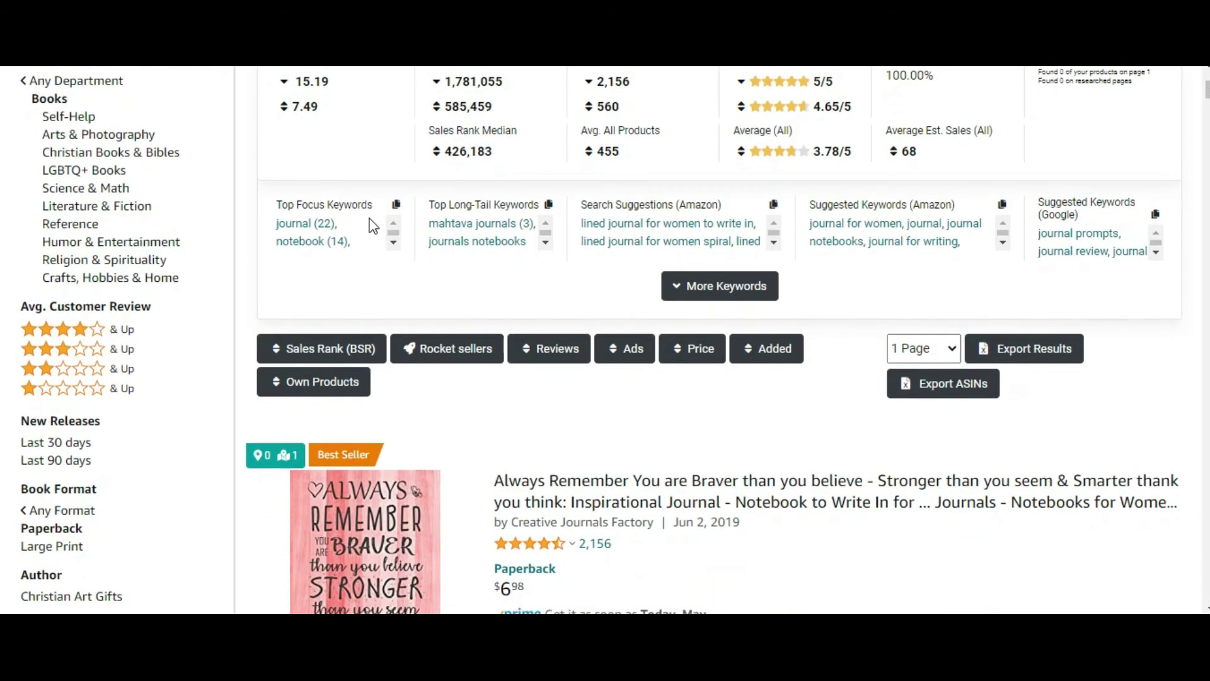
scroll(378, 230, down, 2)
scroll(387, 290, down, 5)
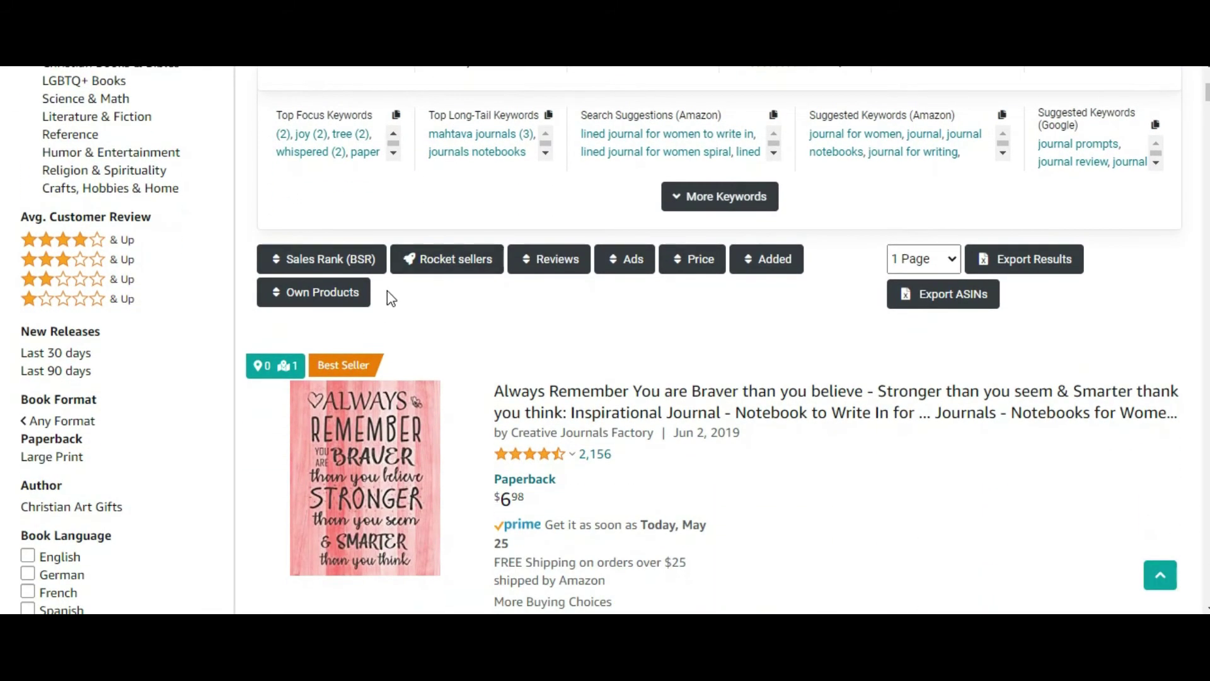
Read the sales rank categories, estimated sales and keyword lists under the "Always Remember You are Braver" journal
scroll(435, 270, down, 5)
scroll(425, 246, down, 2)
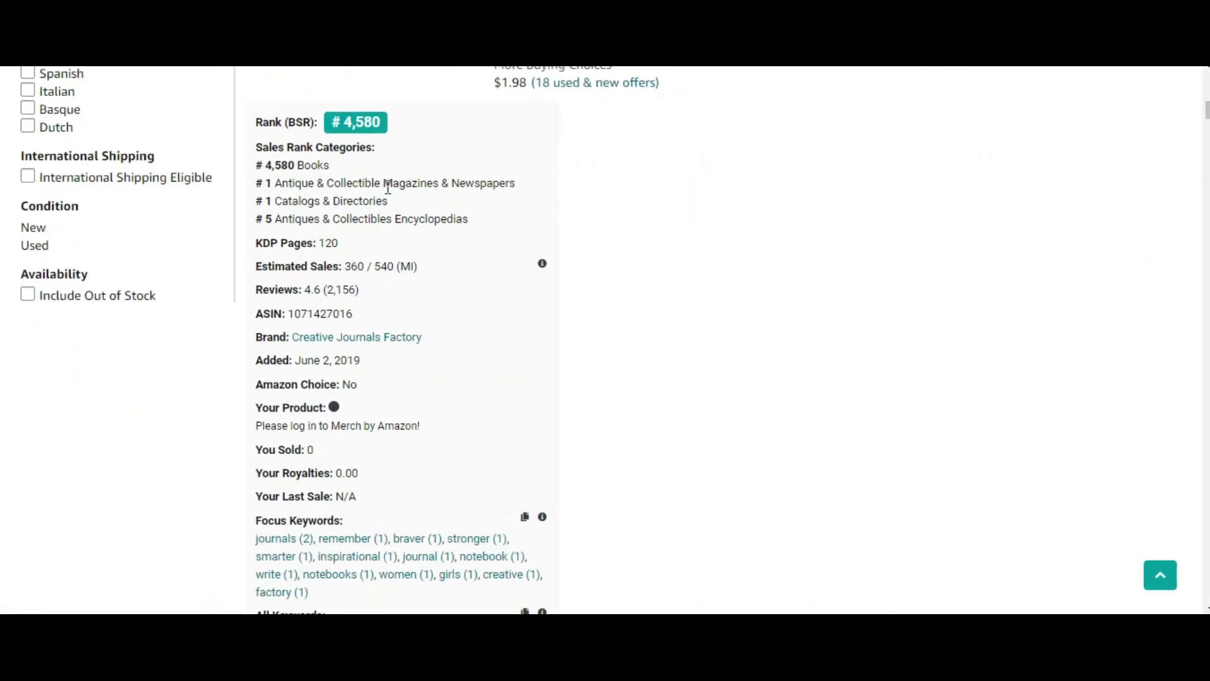
scroll(388, 187, down, 2)
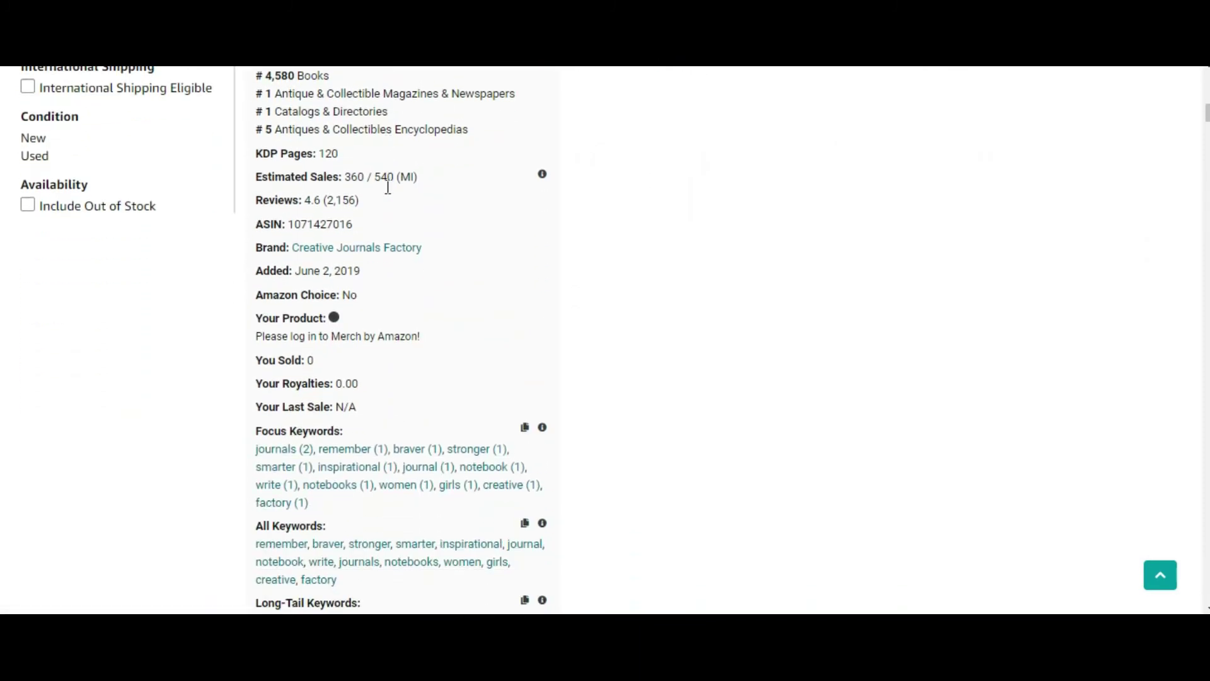
scroll(387, 187, down, 2)
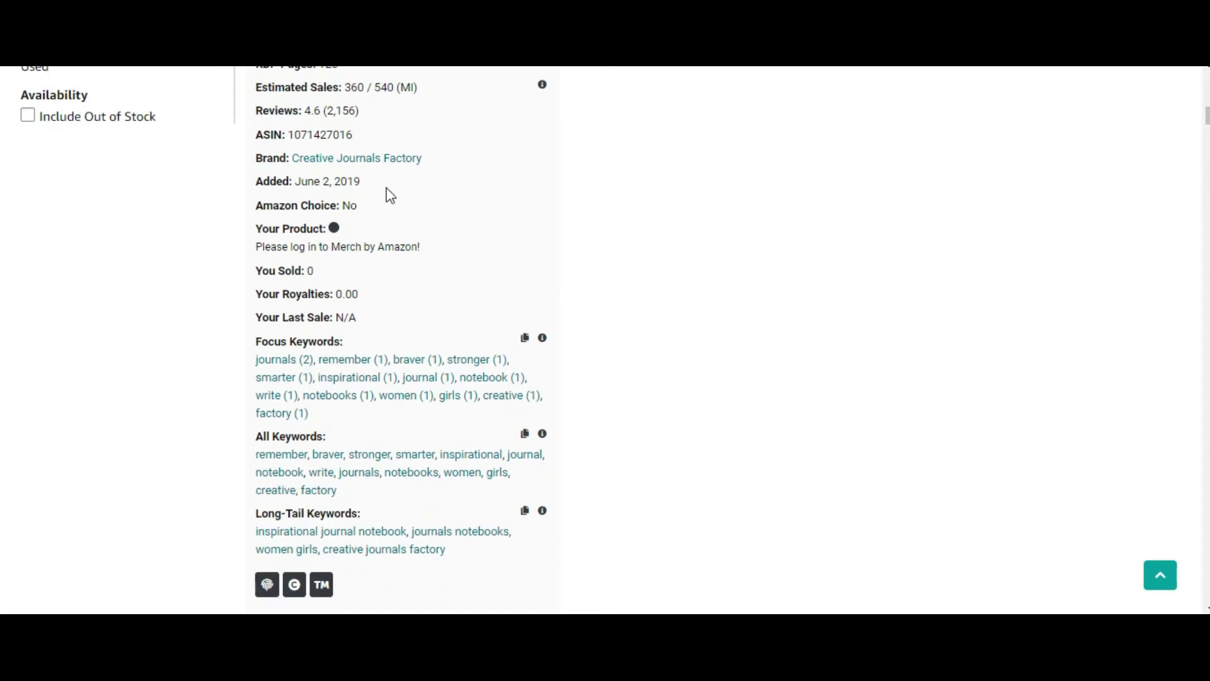
scroll(391, 195, down, 2)
scroll(390, 195, up, 2)
scroll(580, 371, up, 1)
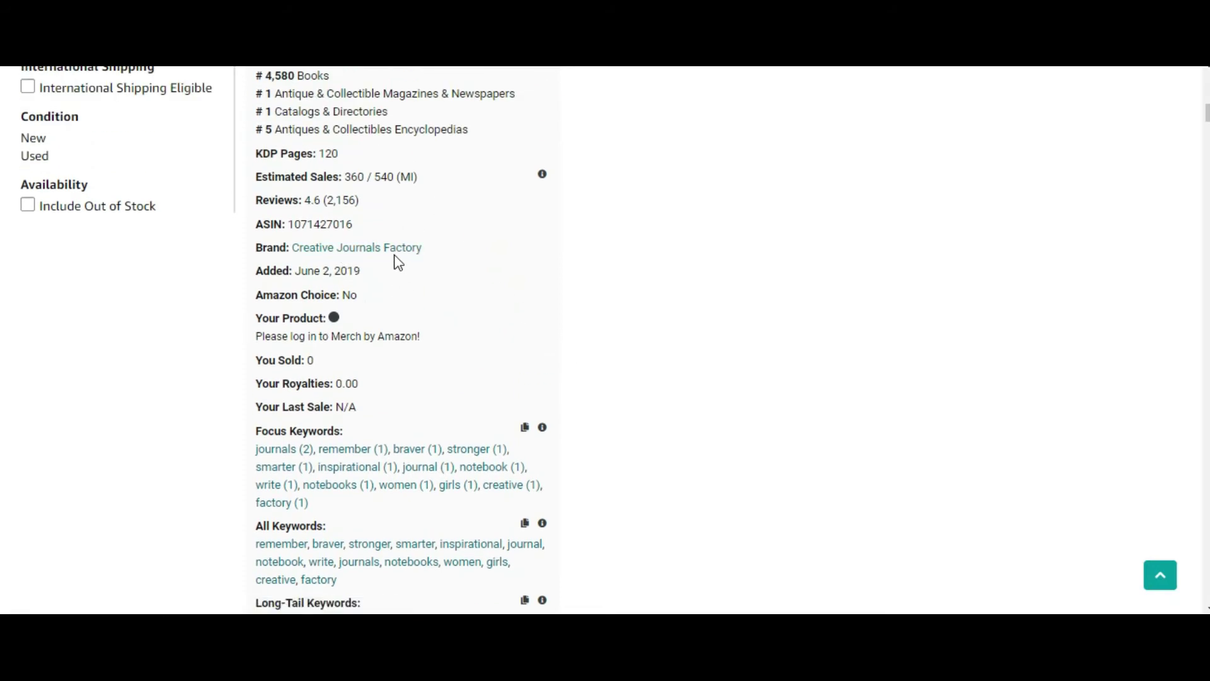
Sort the journal listings by Sales Rank (BSR) and check the rank details of the first listings
scroll(398, 261, up, 7)
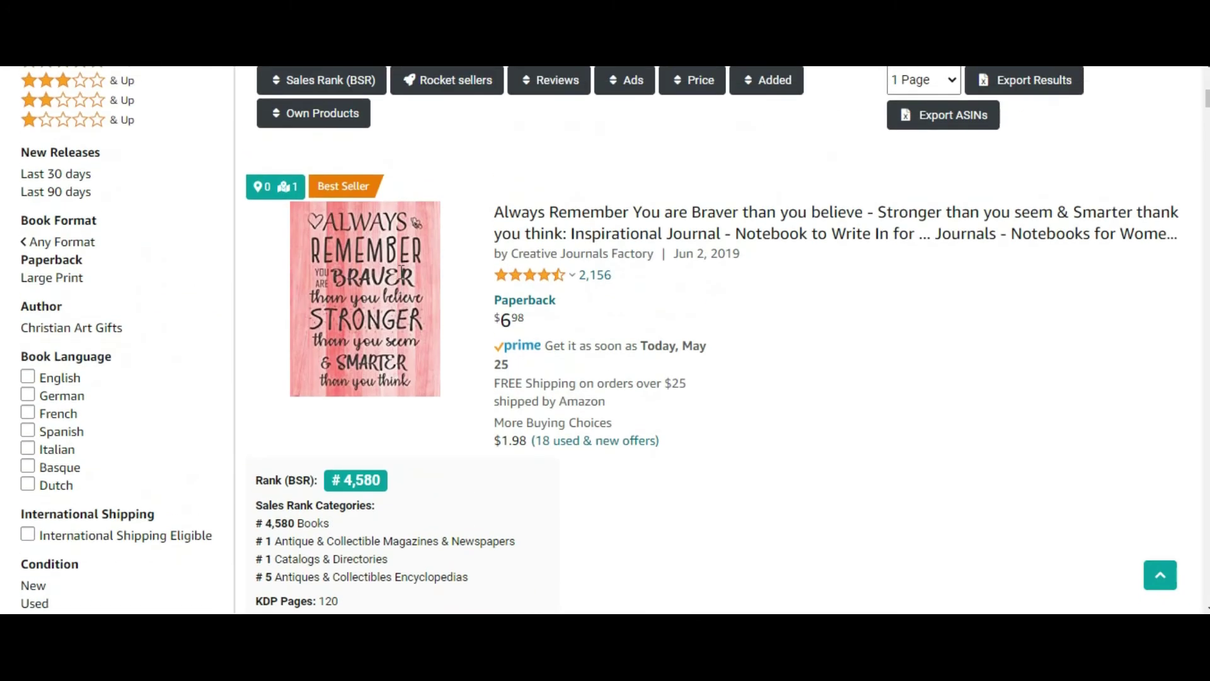
scroll(401, 269, up, 1)
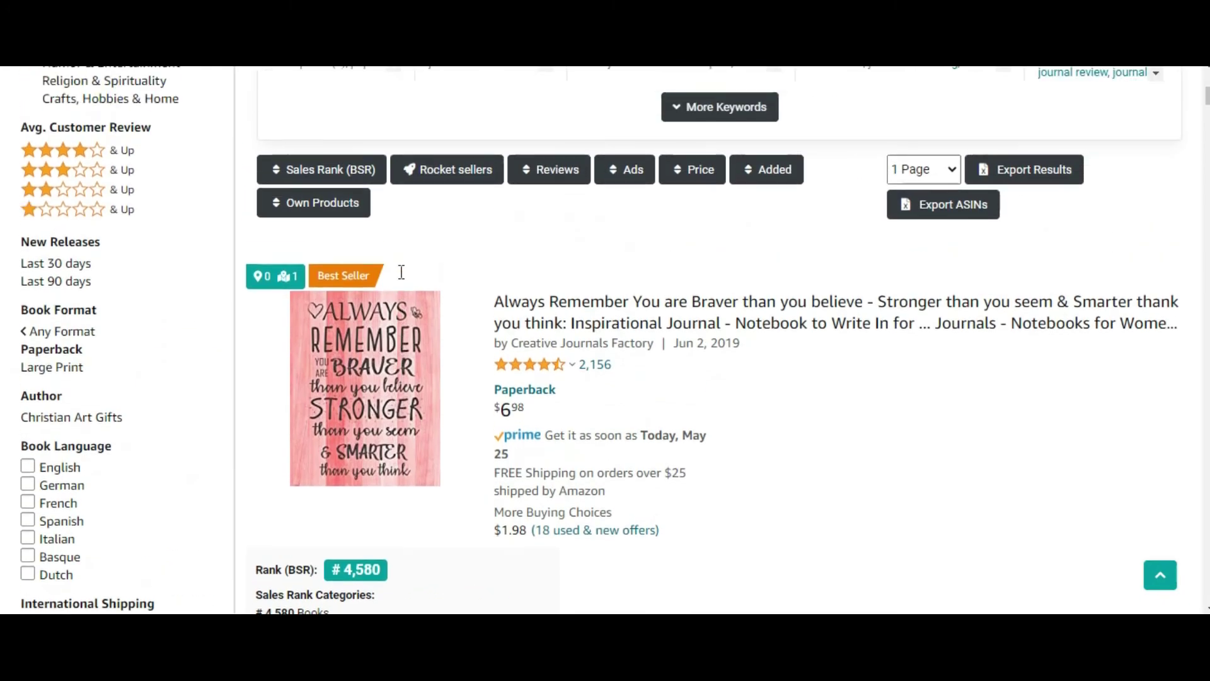
click(308, 174)
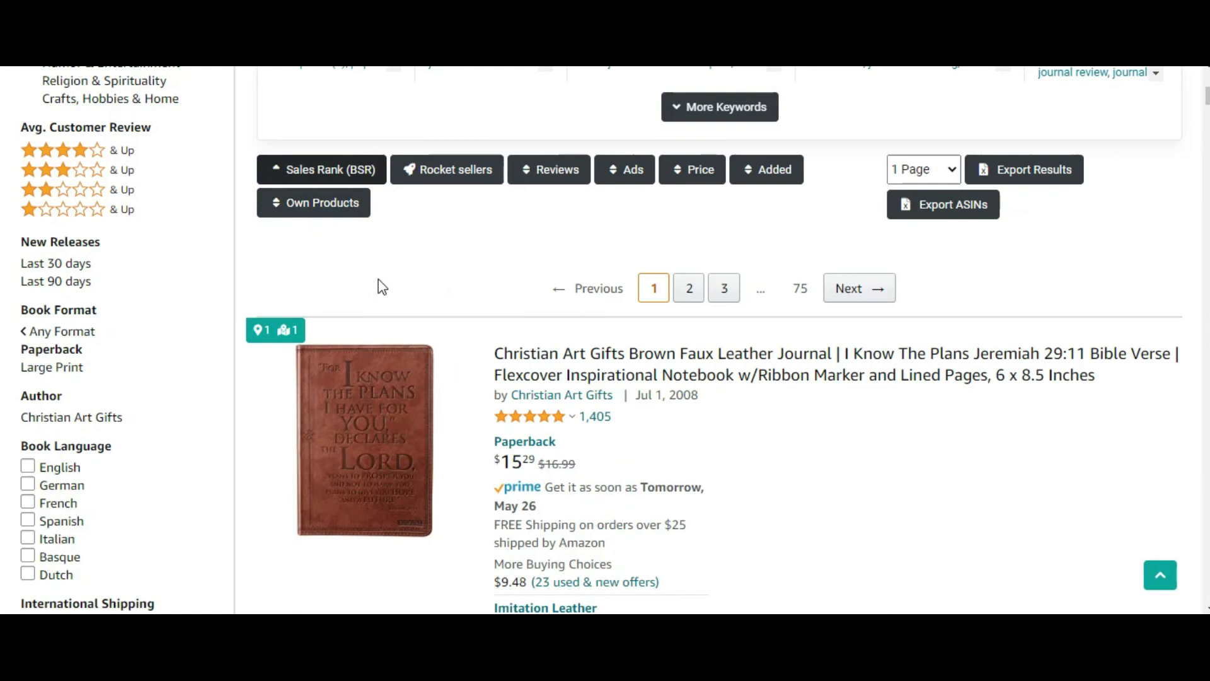
scroll(382, 286, down, 5)
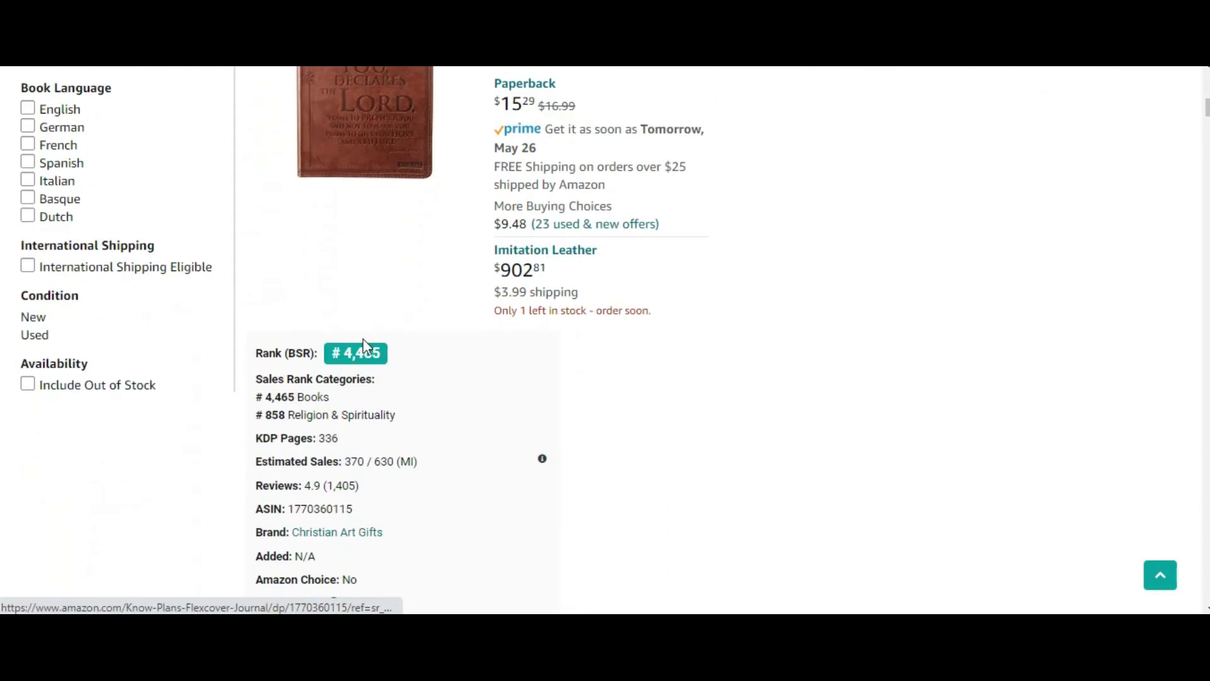
scroll(382, 348, down, 3)
scroll(384, 350, down, 12)
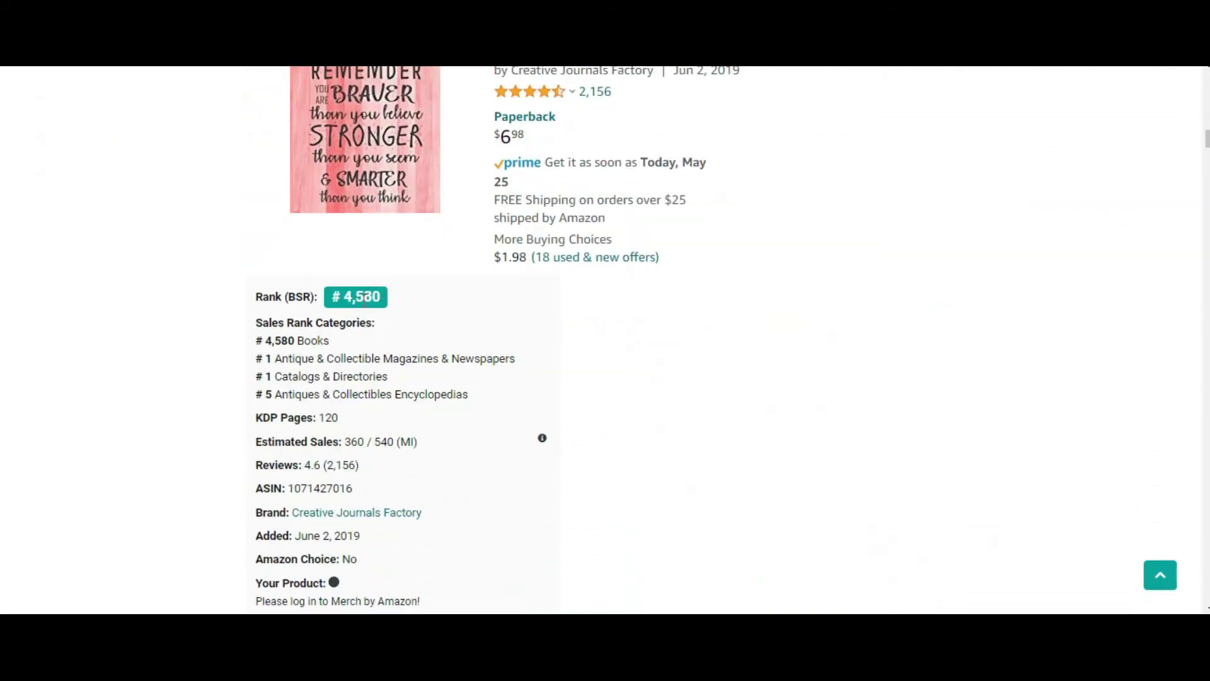
Review Productor's rank and keyword details for the "Braver, Stronger, Smarter" journal, plus the sorting and export options above the results
scroll(404, 301, down, 14)
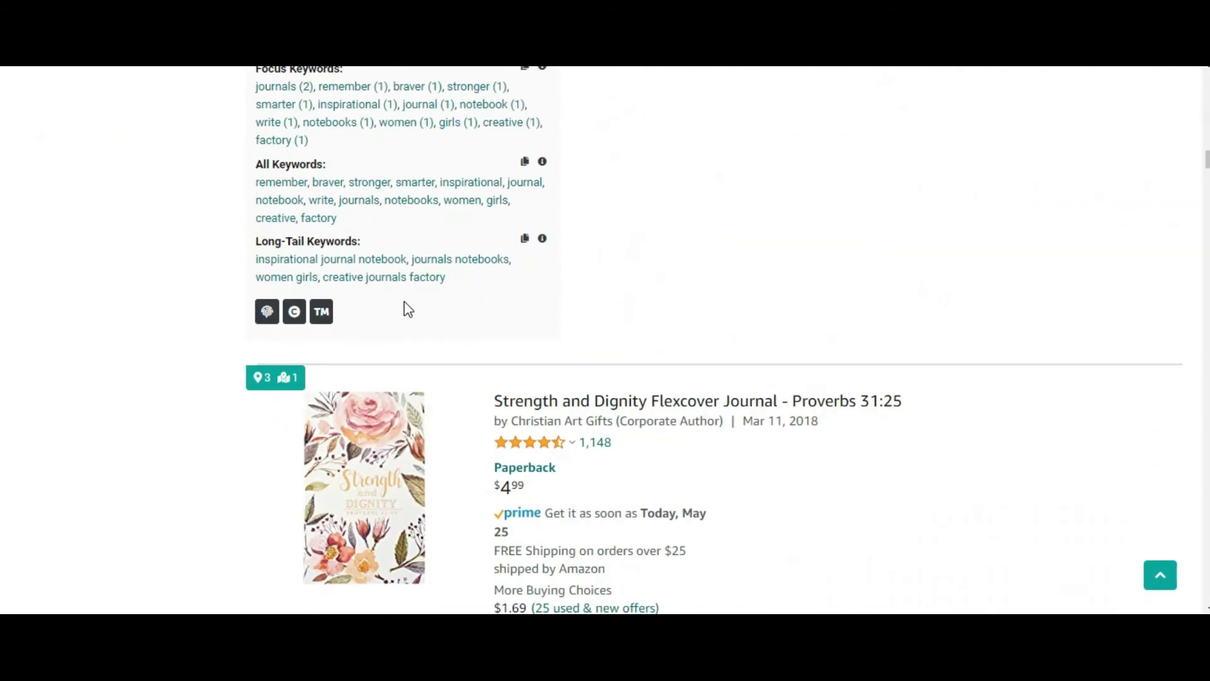
scroll(403, 301, up, 20)
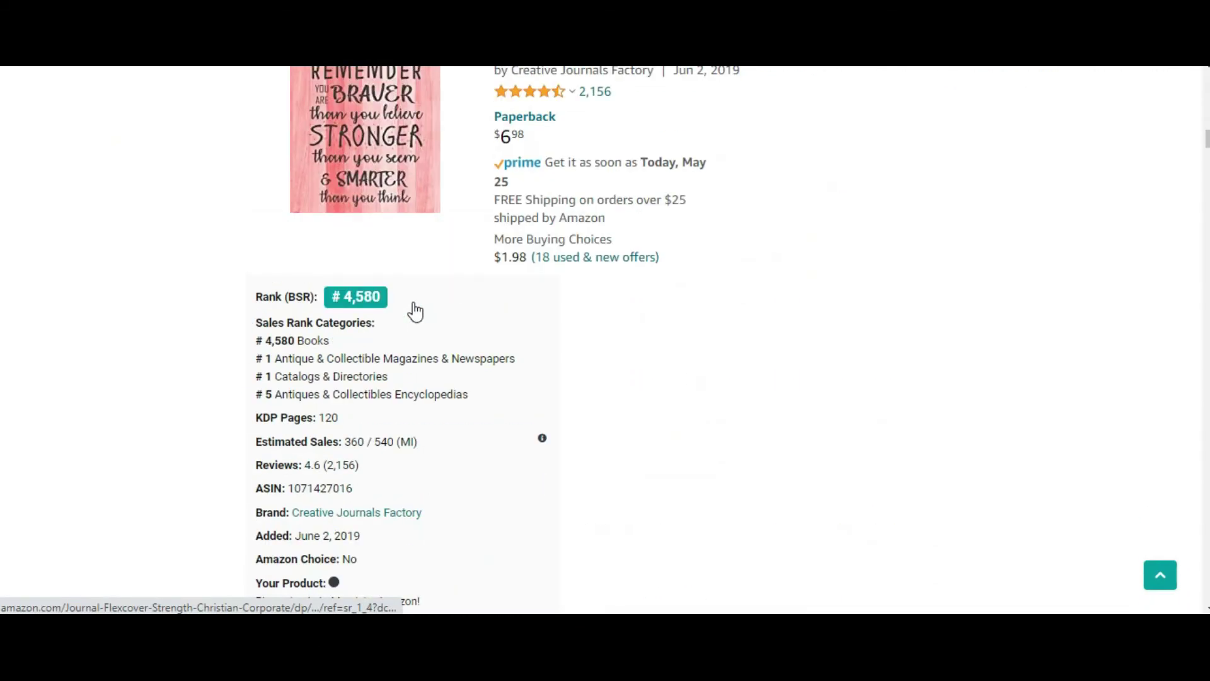
scroll(414, 310, up, 20)
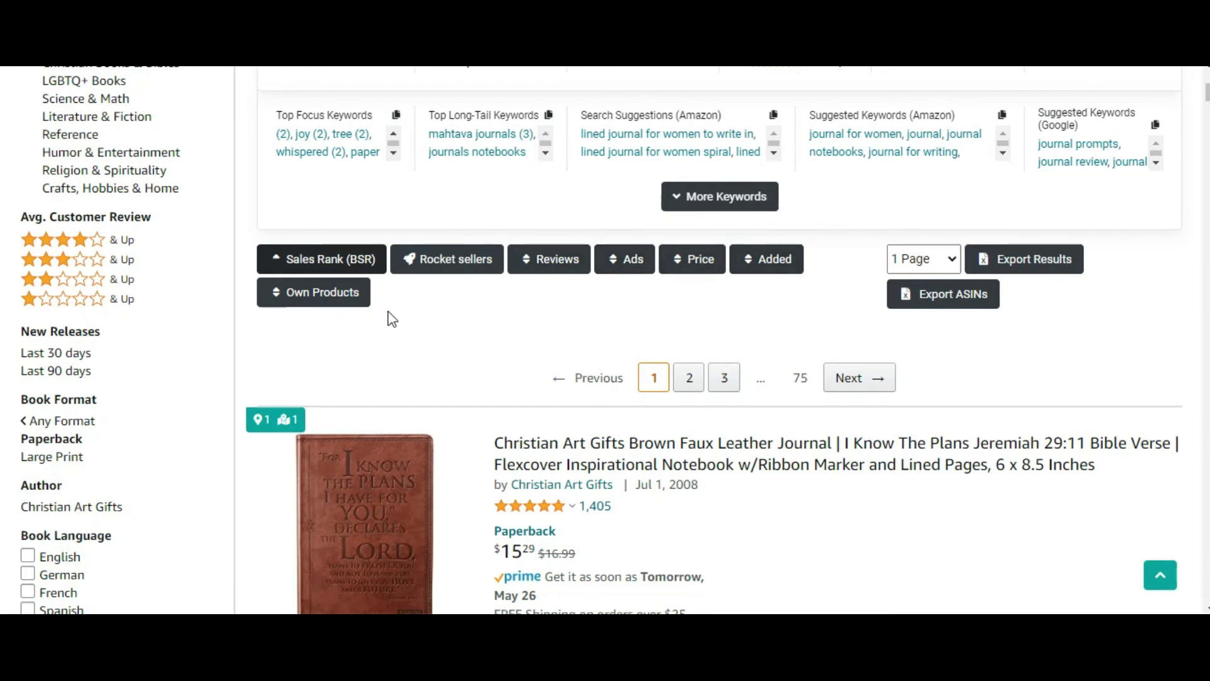
scroll(654, 337, up, 1)
scroll(655, 372, down, 5)
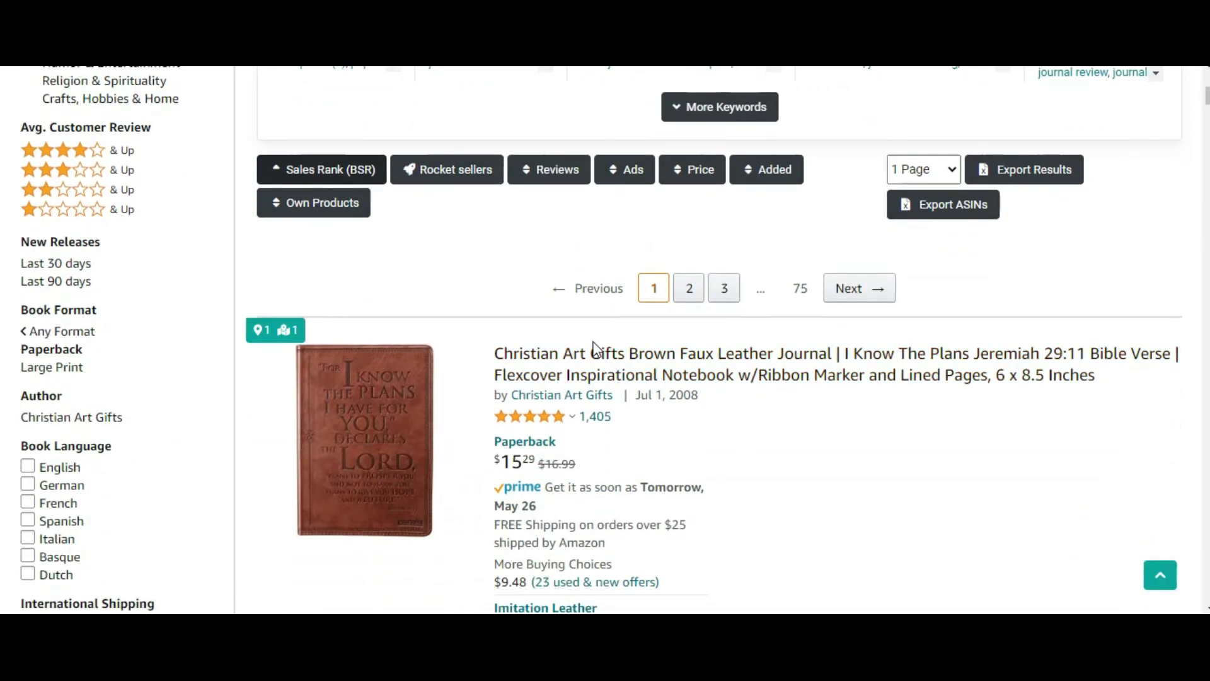
scroll(567, 301, up, 1)
Look through the installed Chrome extensions on the Extensions page
scroll(563, 301, up, 4)
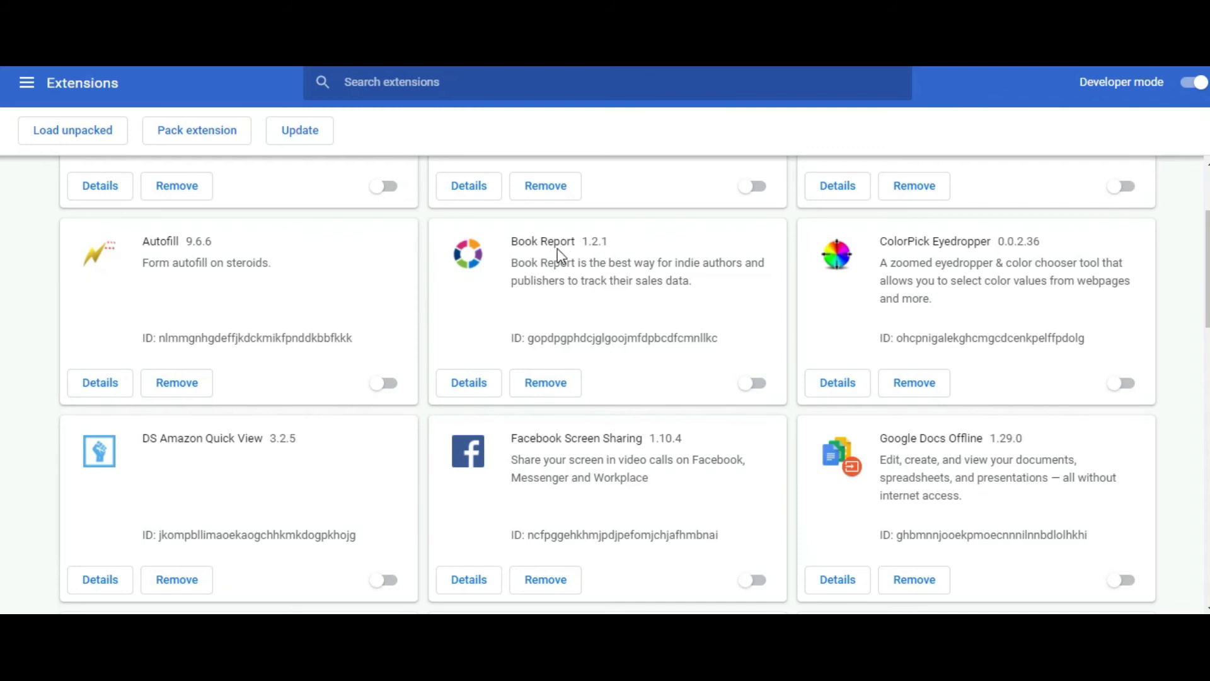
scroll(687, 279, up, 3)
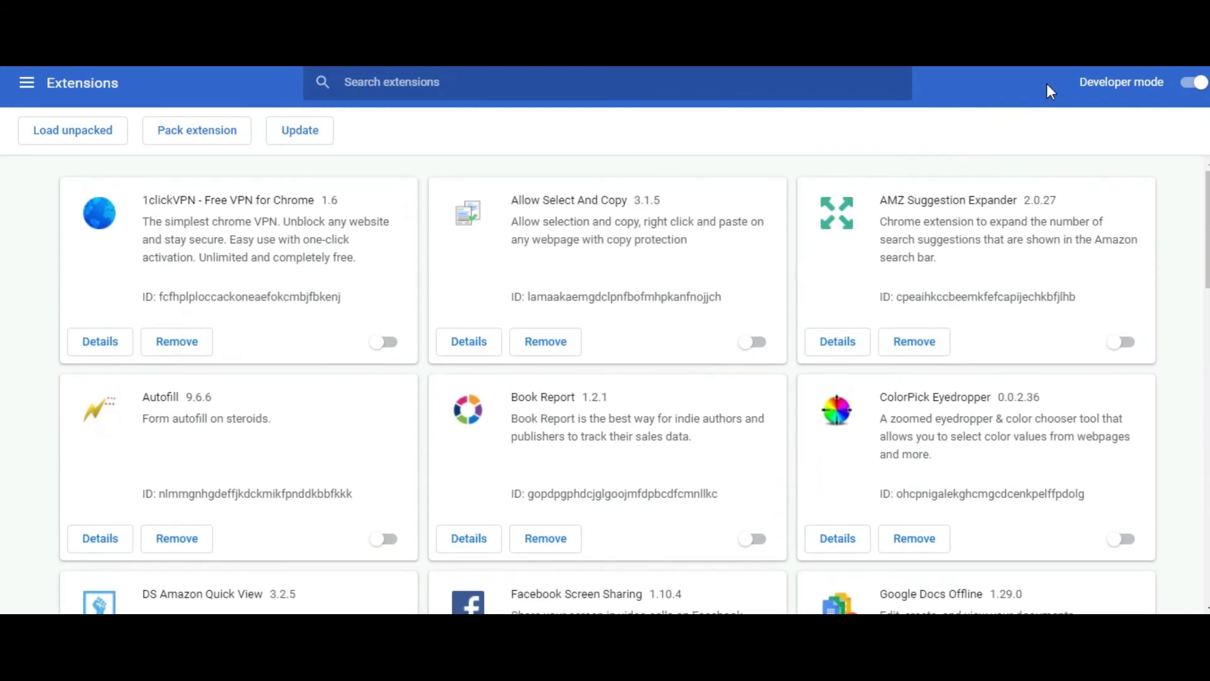
scroll(433, 312, down, 1)
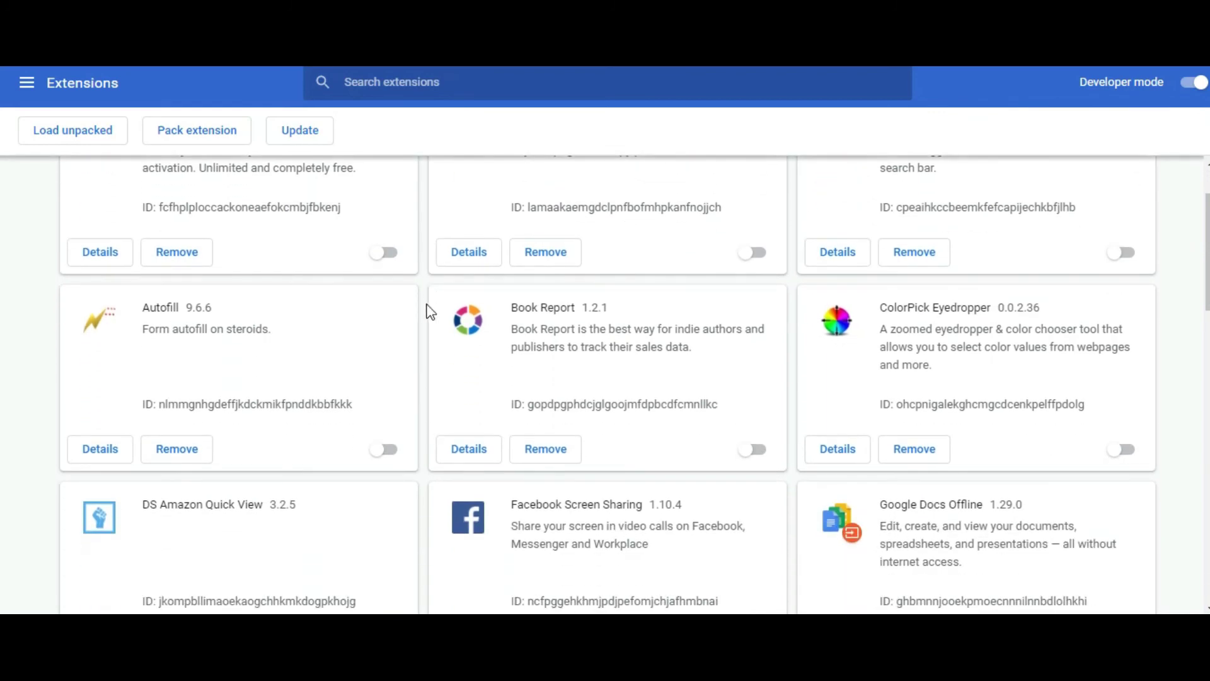
scroll(845, 303, up, 1)
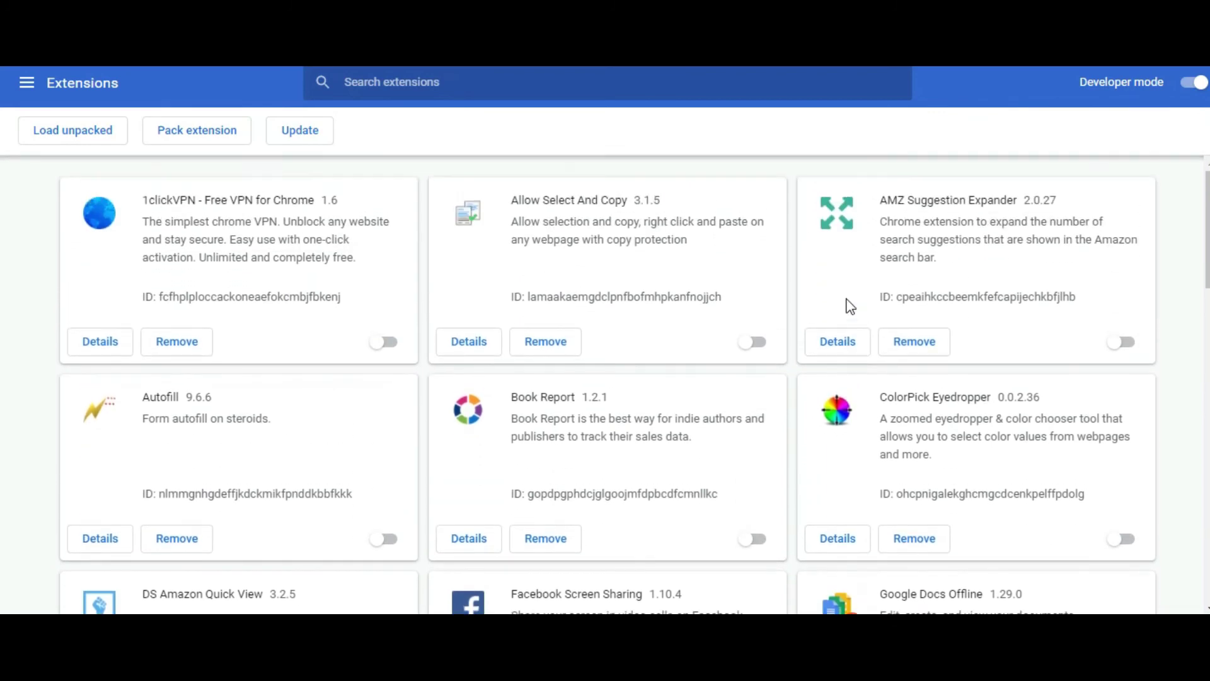
scroll(356, 439, down, 3)
scroll(356, 440, down, 4)
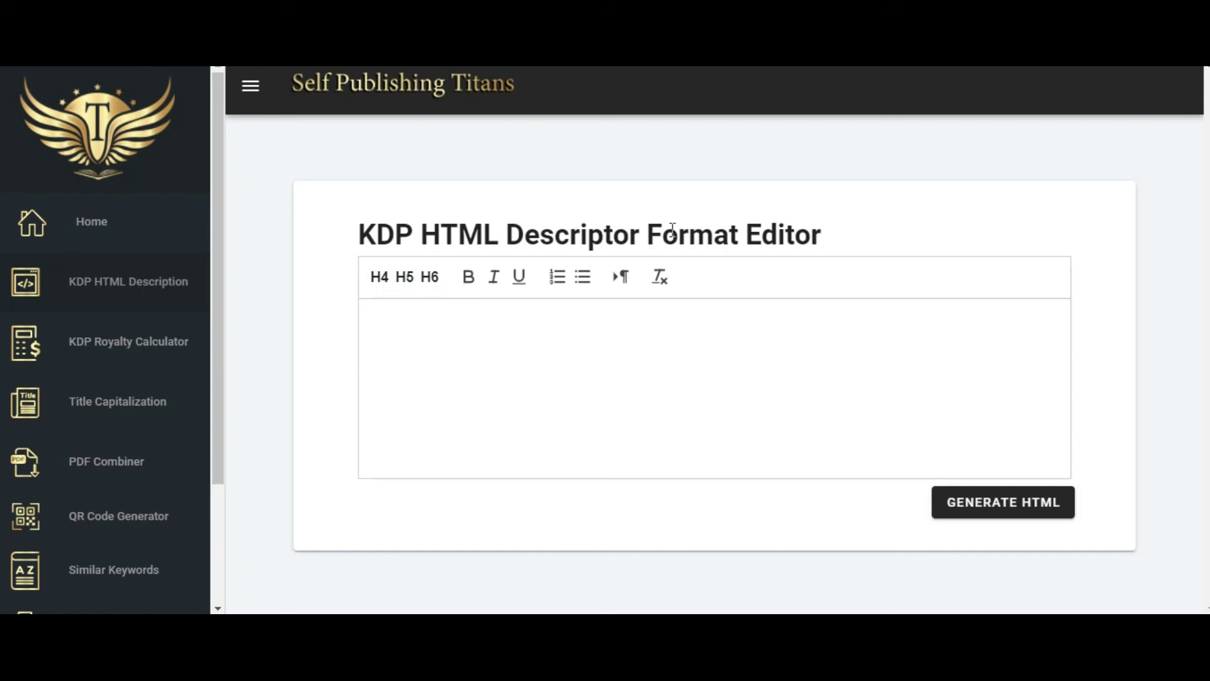
On the Self Publishing Titans tools site, view the KDP HTML description editor, KDP Royalty Calculator and Title Capitalization pages
drag(805, 237, 694, 238)
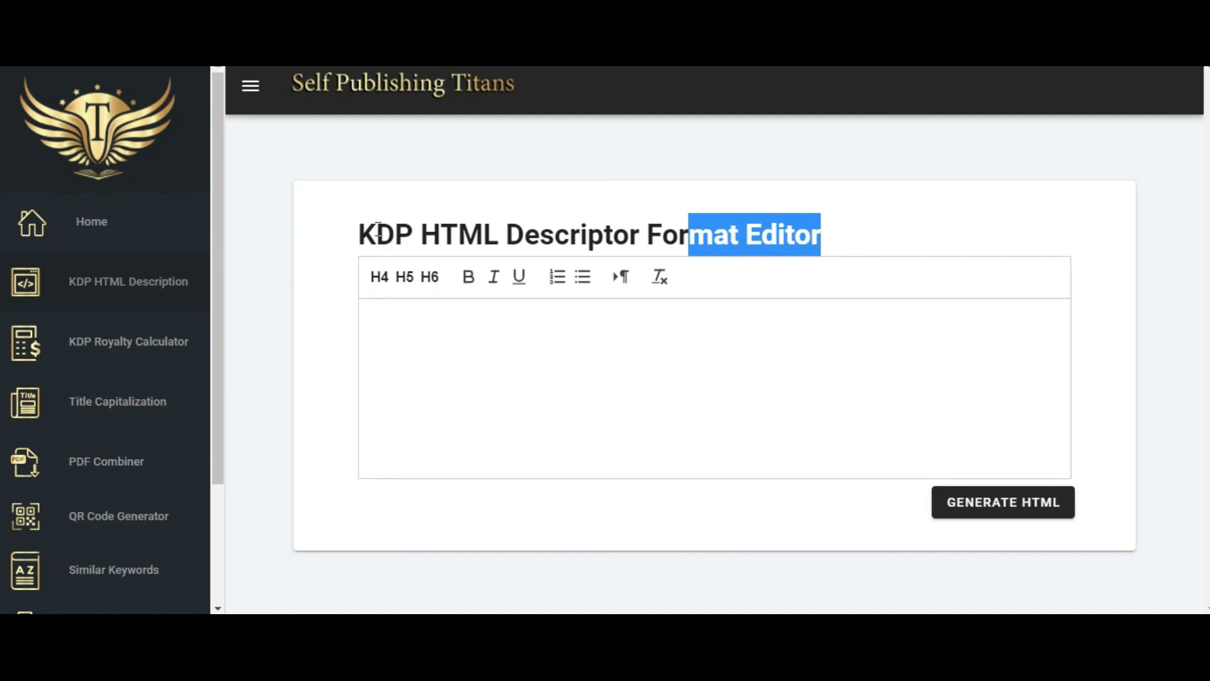
click(412, 318)
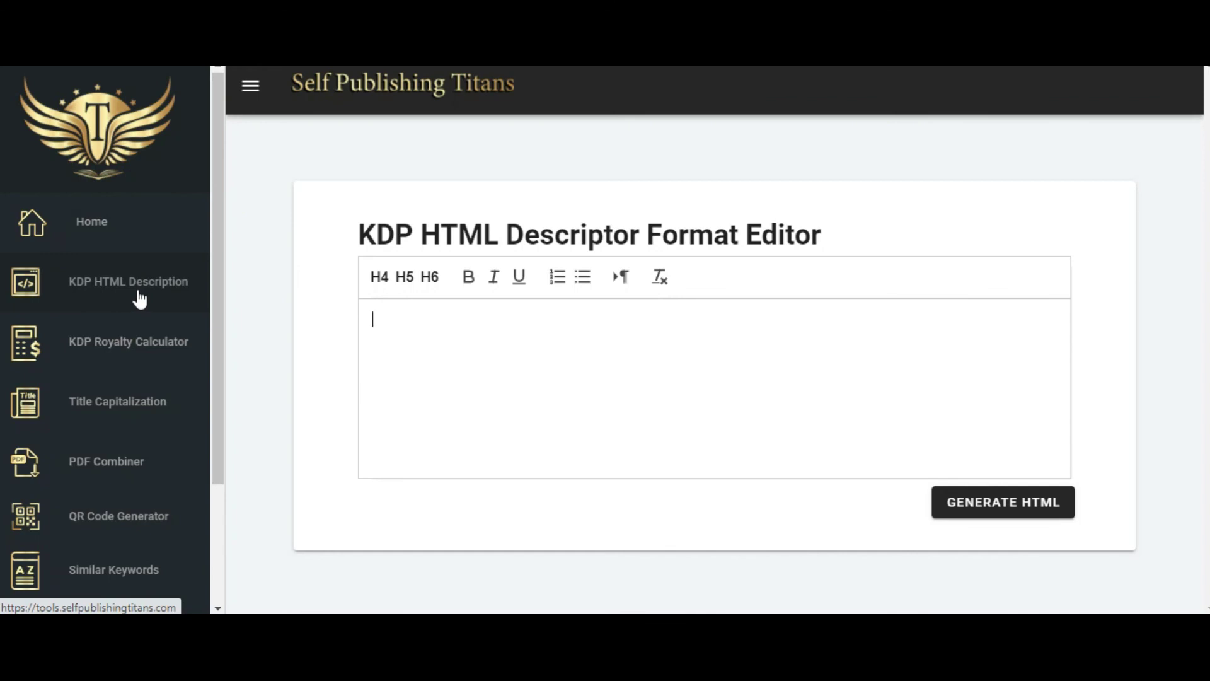
click(132, 355)
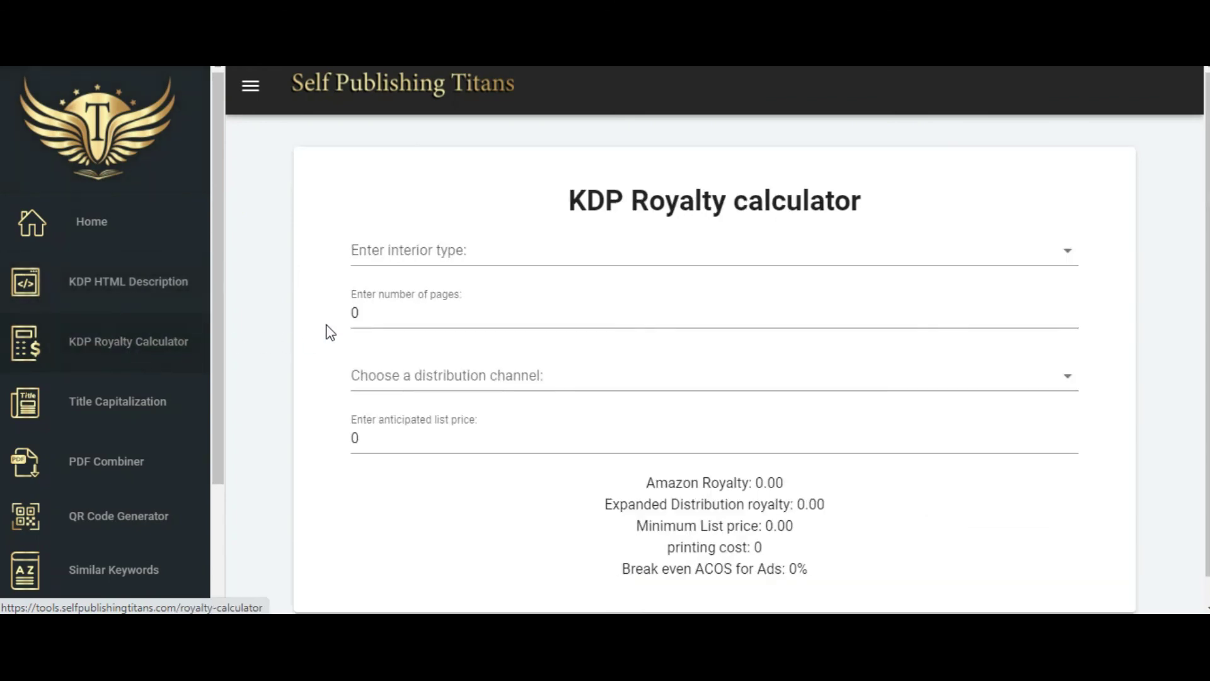
click(129, 421)
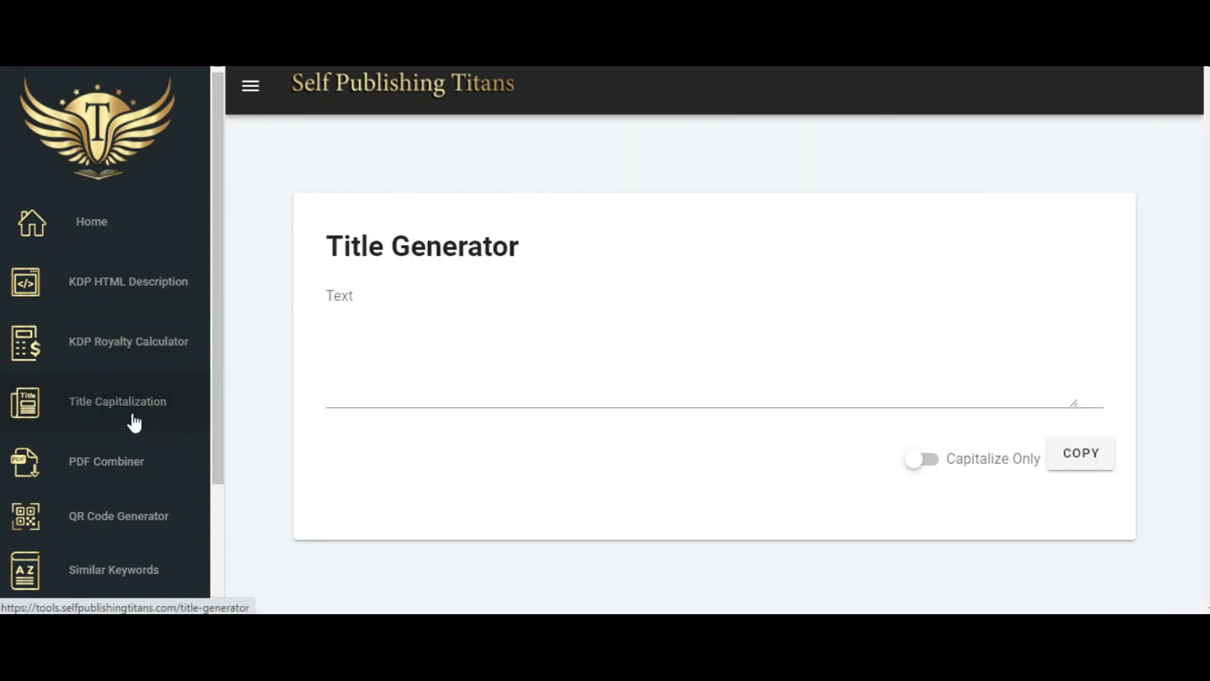
View the PDF Combiner, QR Code Generator, Similar Keywords and Word Cloud / Counter tools, and check the remaining tool list
scroll(135, 471, down, 2)
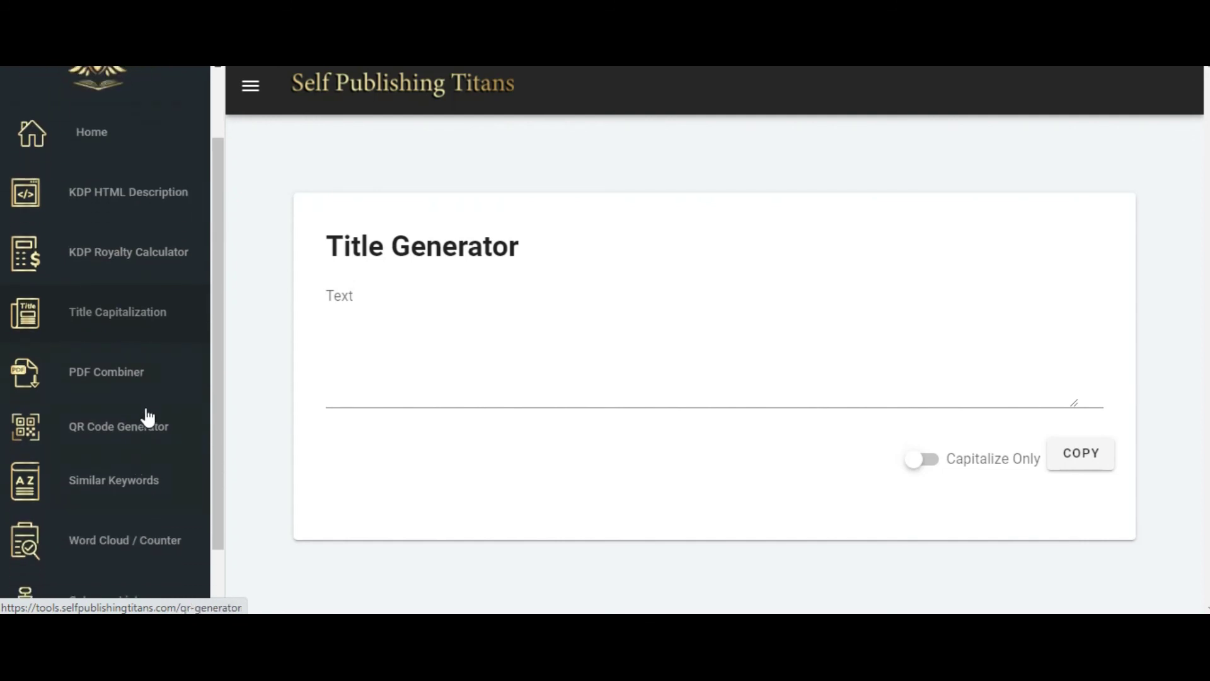
click(141, 376)
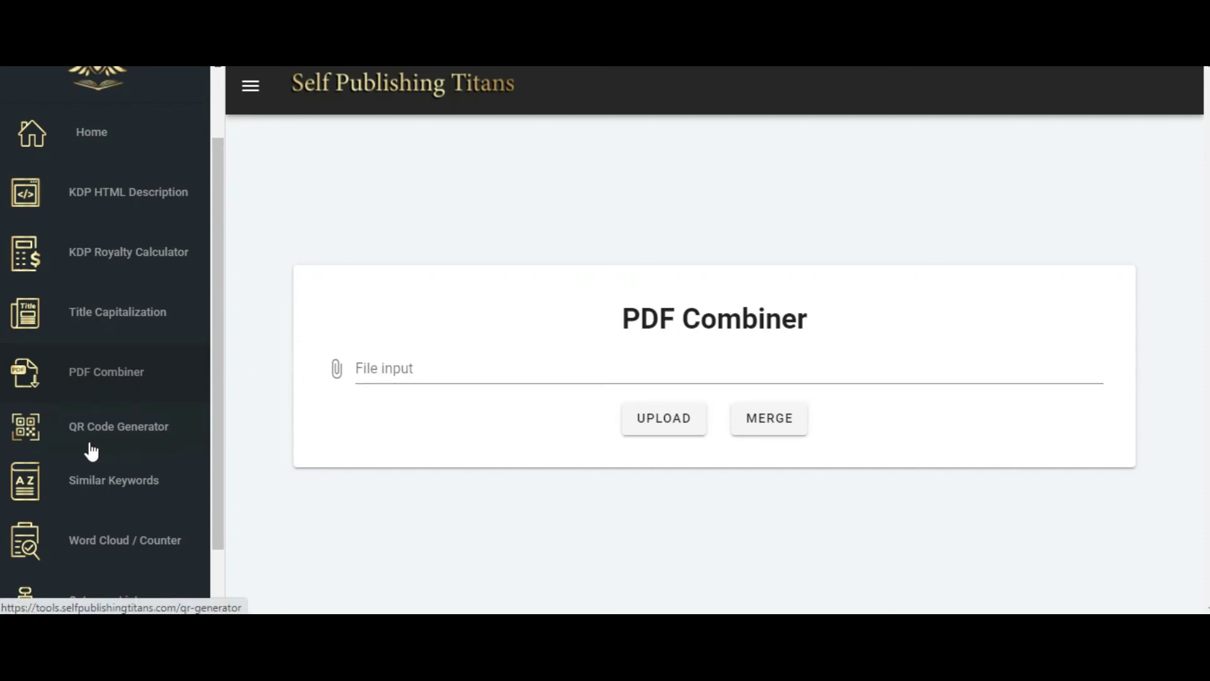
click(139, 444)
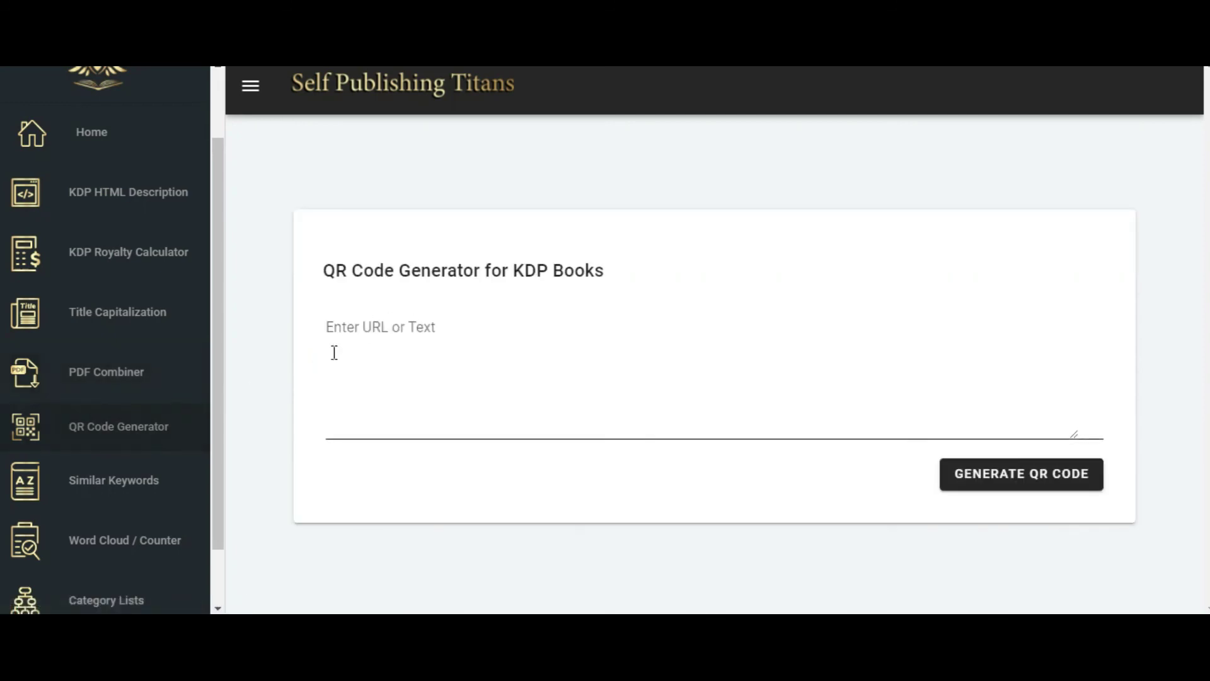
click(135, 488)
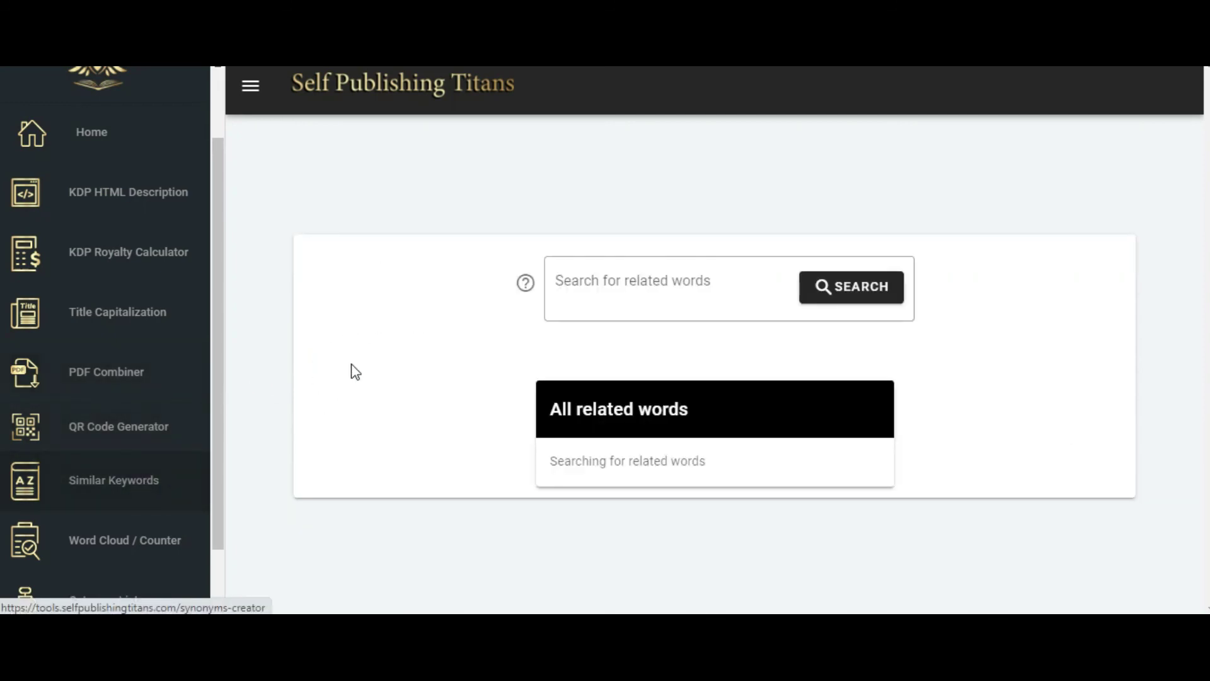
mouse_move(535, 272)
click(141, 535)
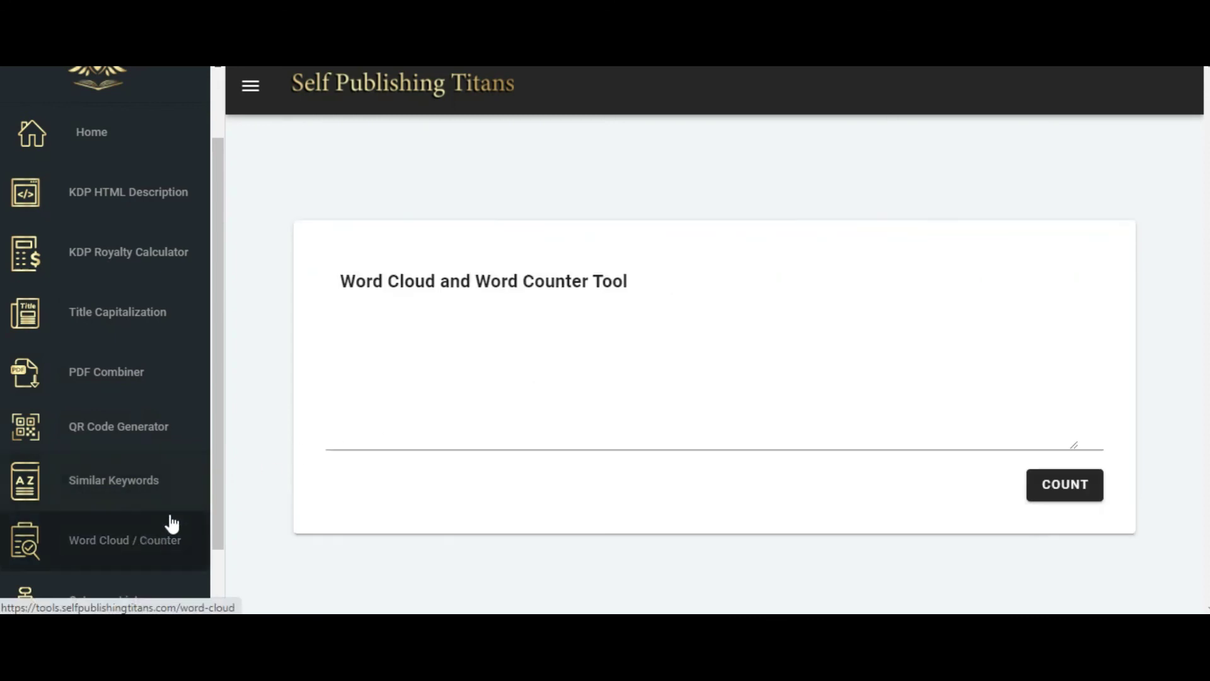
scroll(189, 442, down, 1)
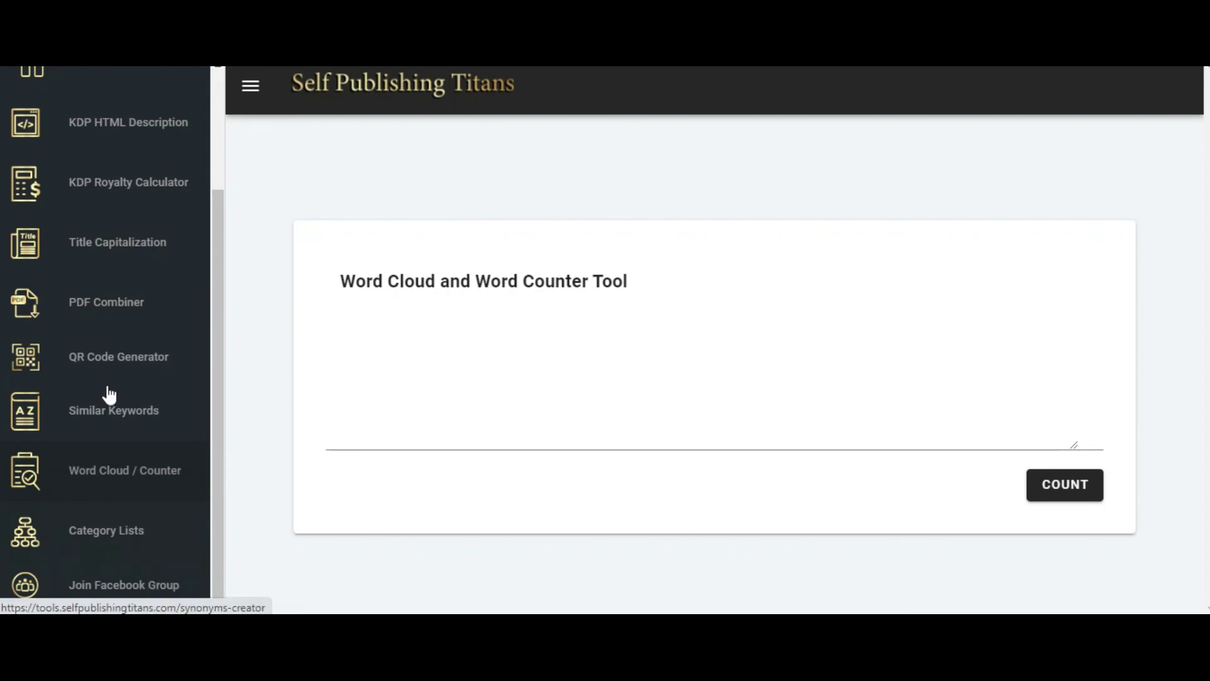
scroll(149, 248, up, 3)
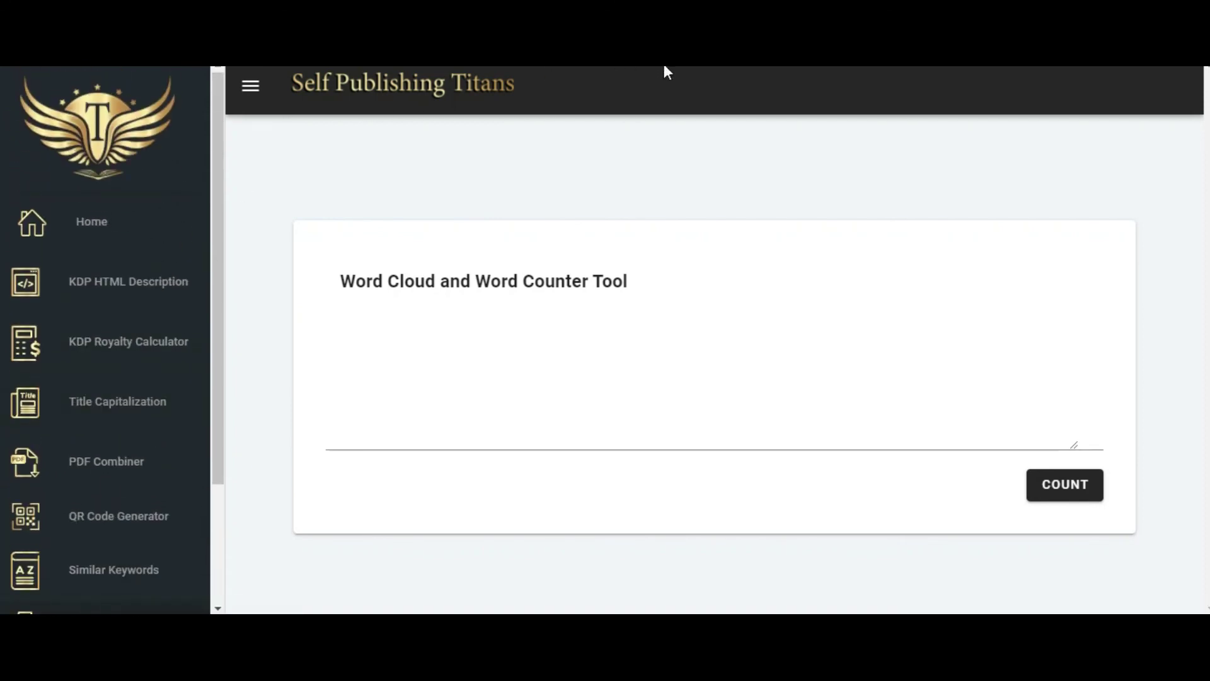